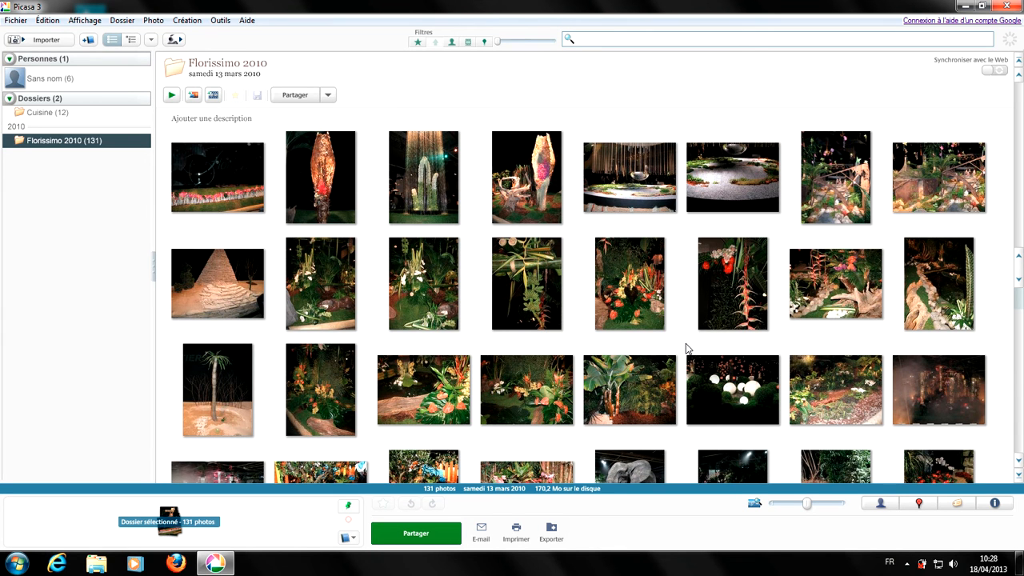
# Rotate the sideways fountain photo IMG_0984.jpg at the end of the Florissimo 2010 folder clockwise
pyautogui.scroll(-3, 664, 295)
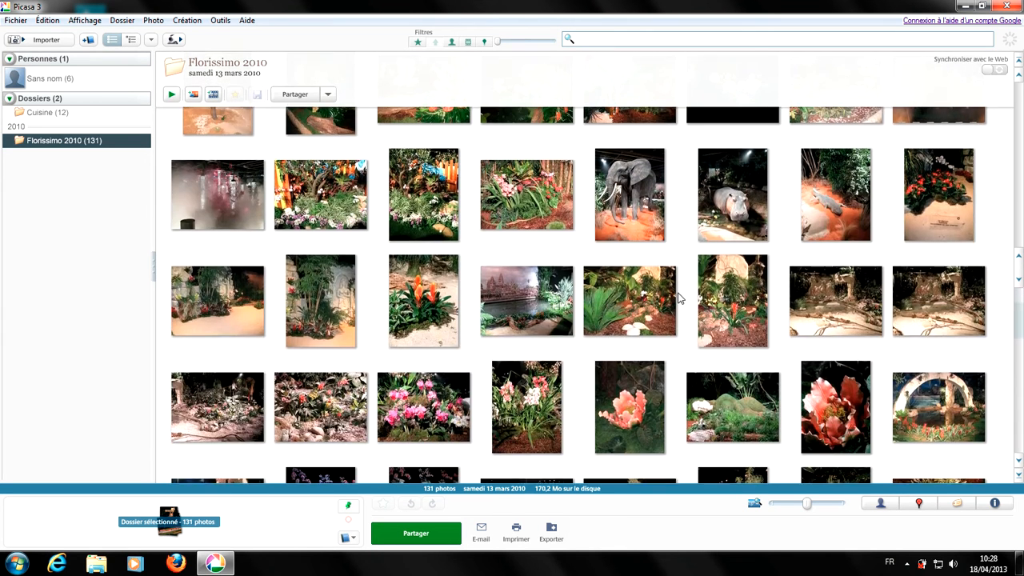
pyautogui.scroll(-5, 679, 298)
pyautogui.scroll(-10, 676, 298)
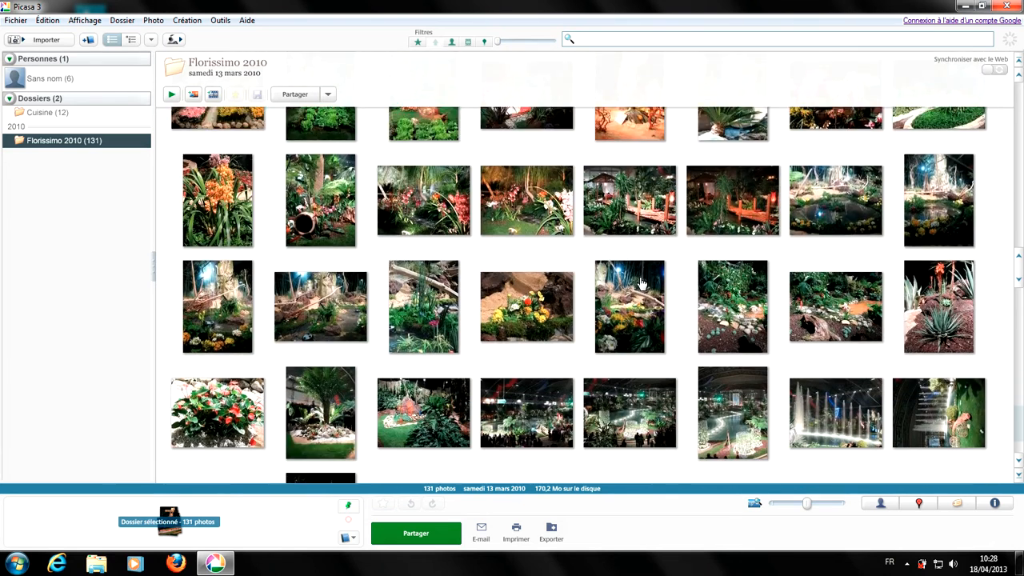
pyautogui.scroll(-2, 640, 284)
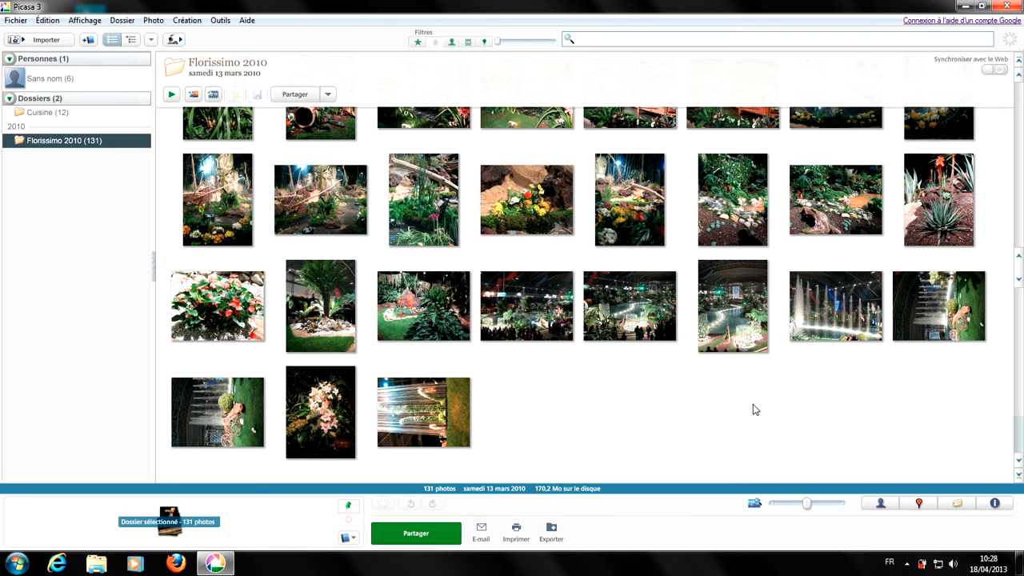
pyautogui.click(424, 419)
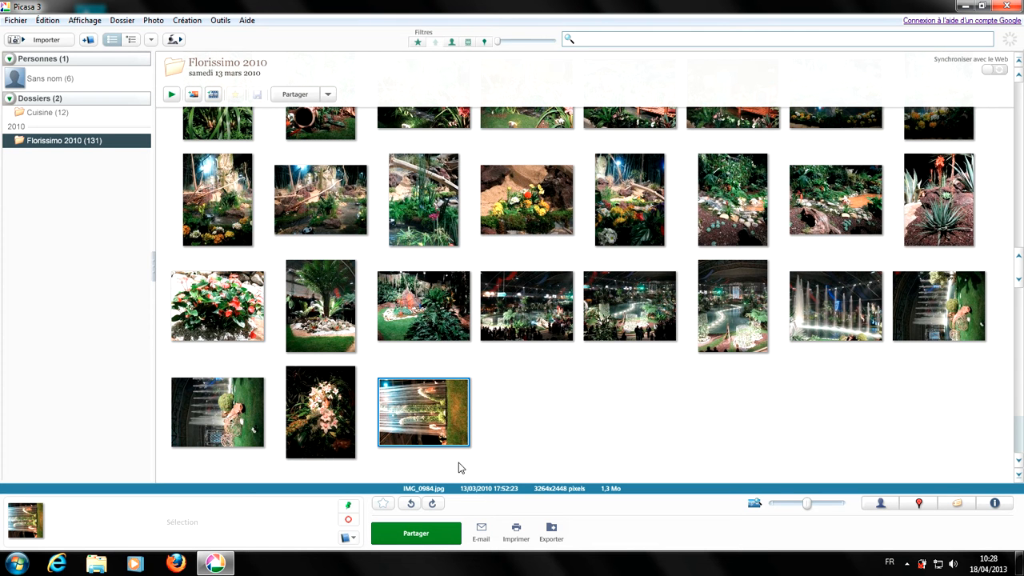
pyautogui.click(433, 506)
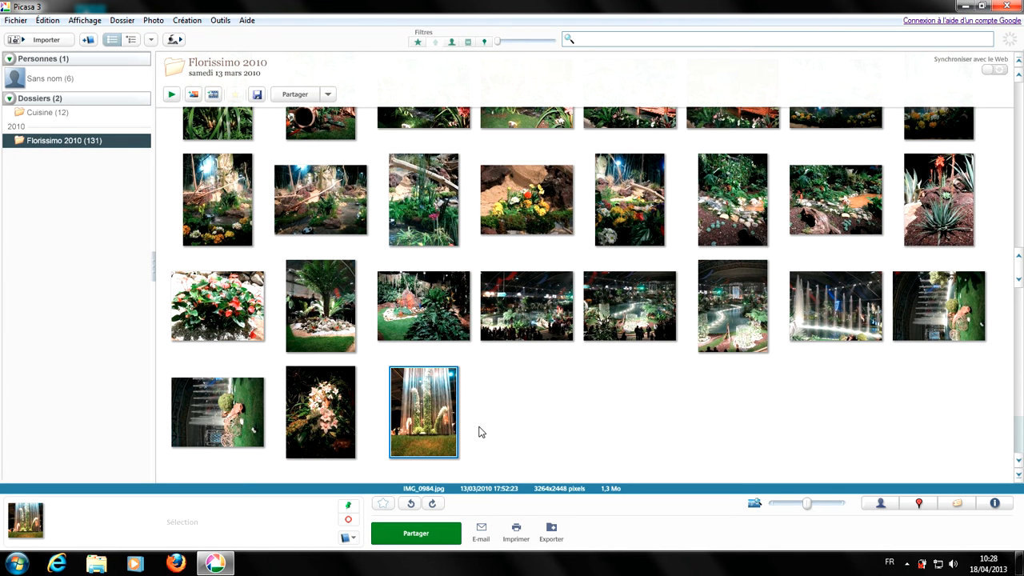
# Rotate IMG_0982.jpg clockwise in the photo editor, save it to disk, and return to the photo library
pyautogui.doubleClick(212, 408)
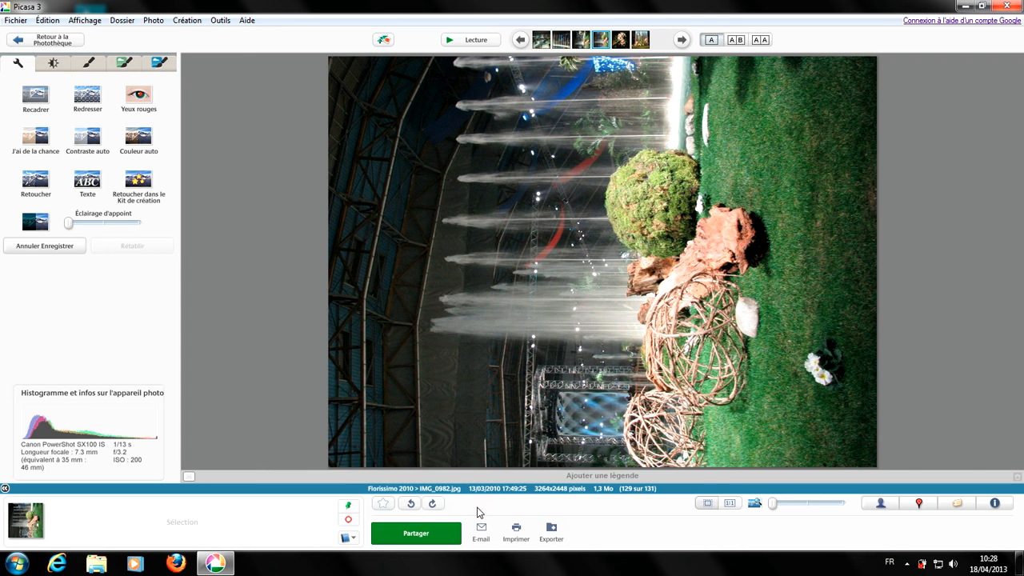
pyautogui.click(433, 508)
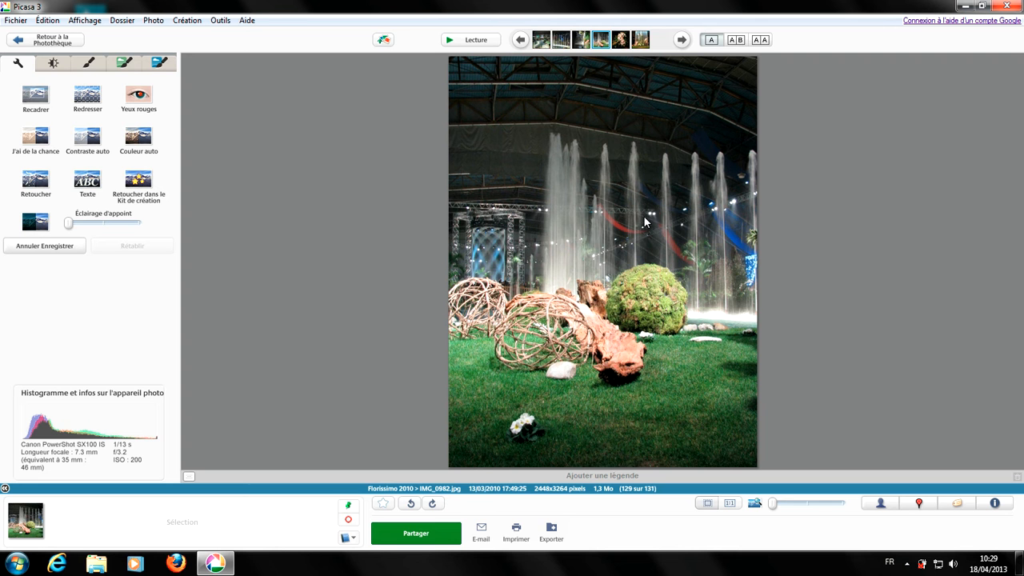
pyautogui.rightClick(619, 222)
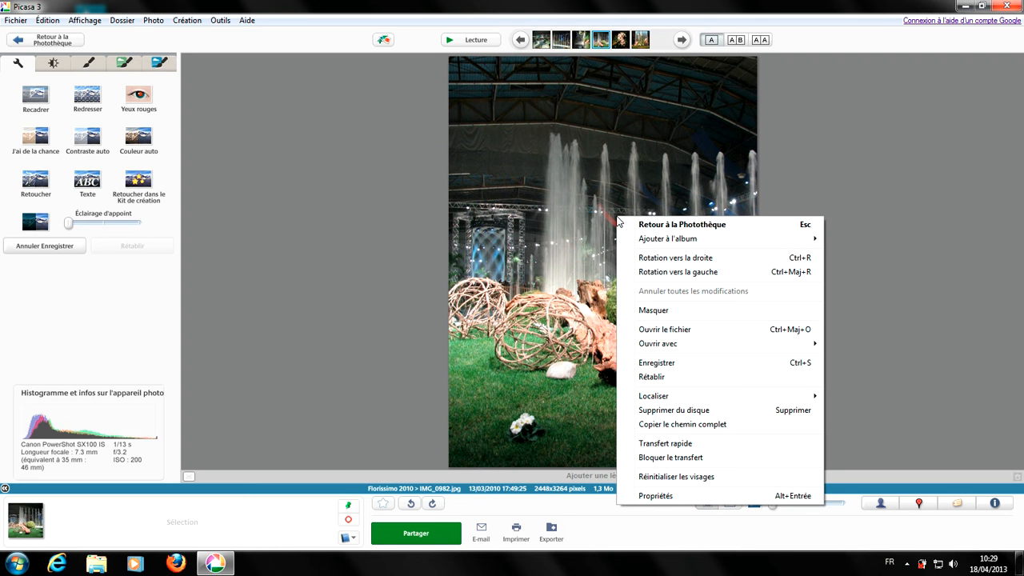
pyautogui.click(681, 365)
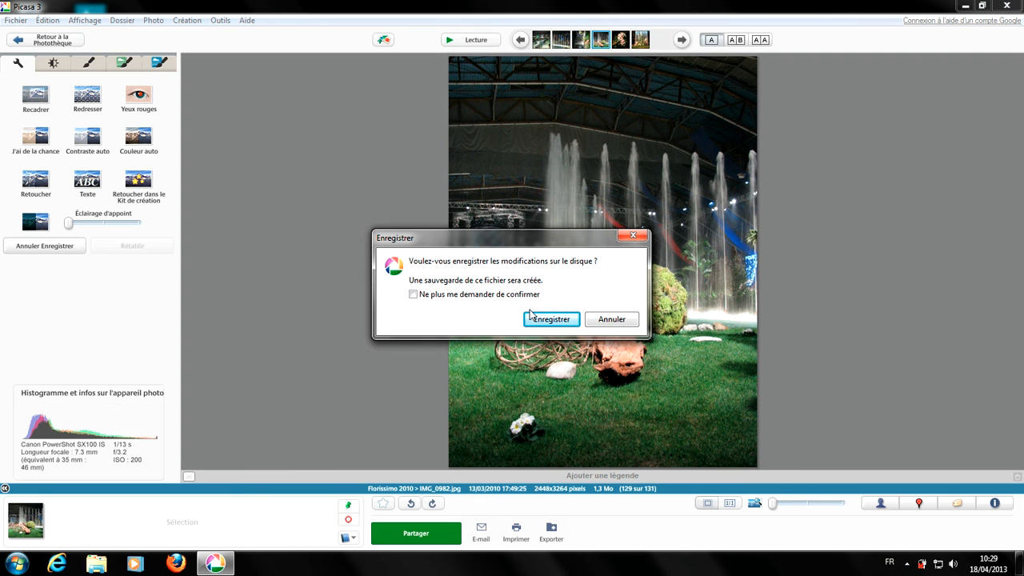
pyautogui.click(542, 322)
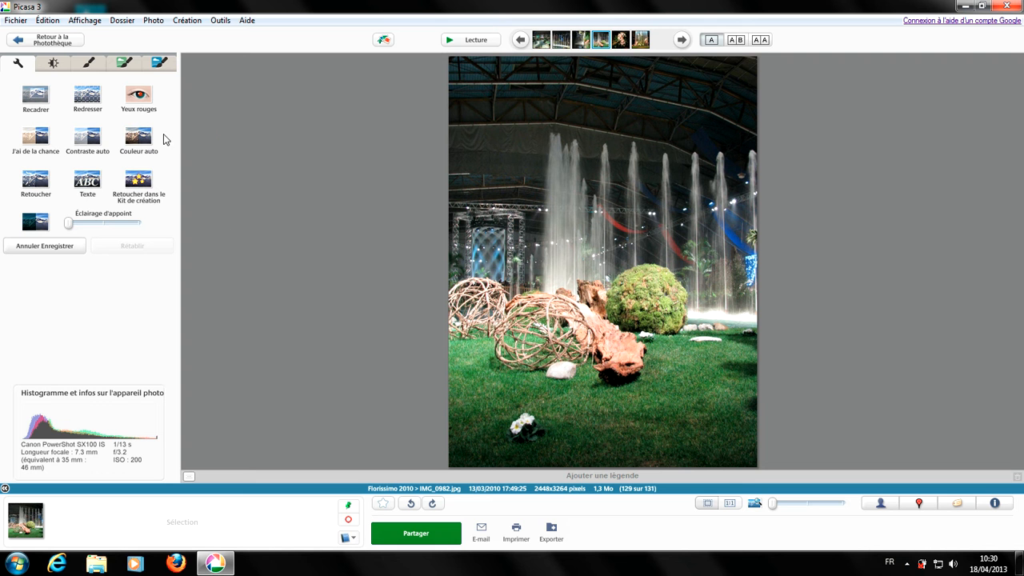
pyautogui.click(58, 47)
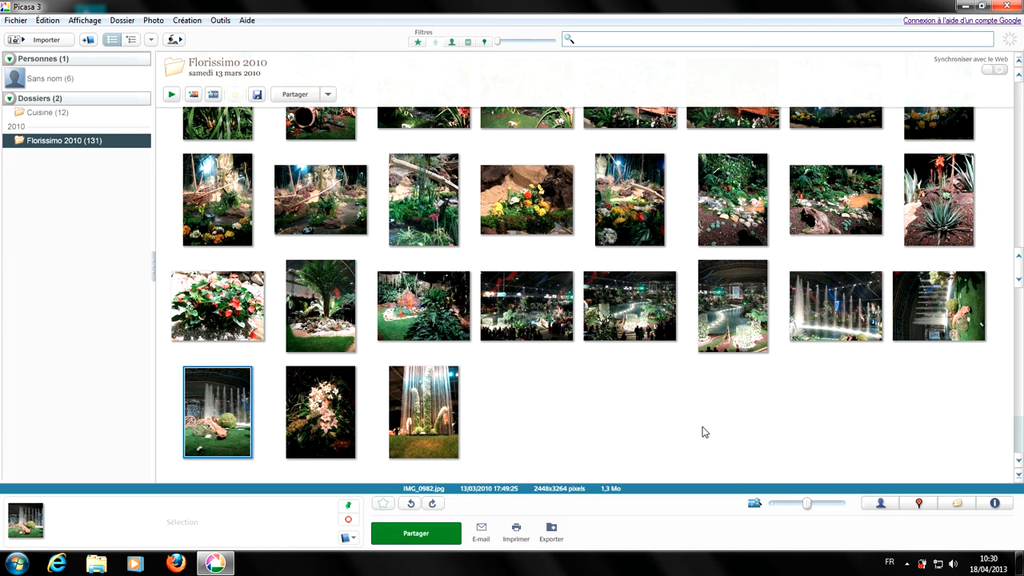
pyautogui.doubleClick(229, 409)
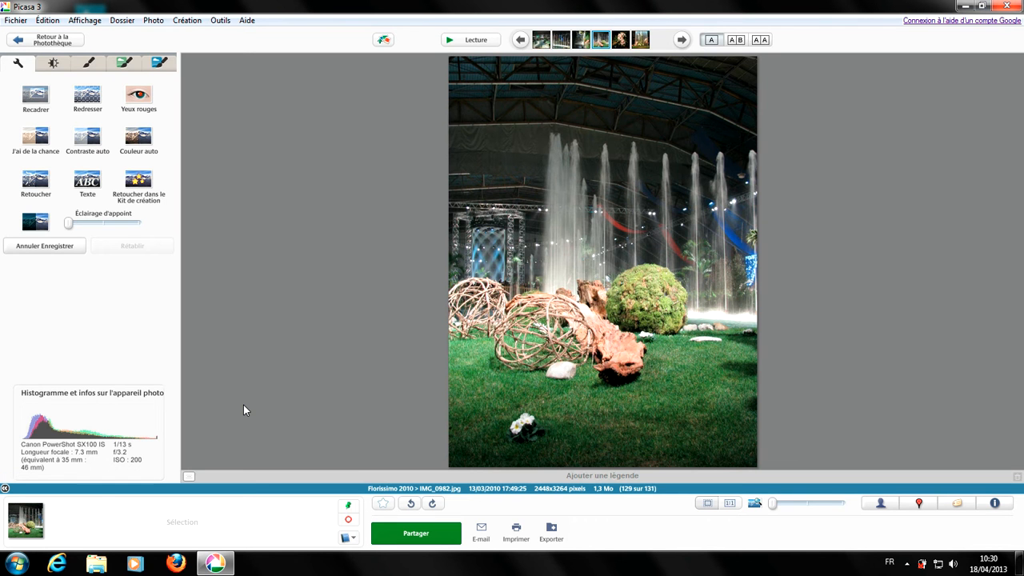
pyautogui.click(44, 38)
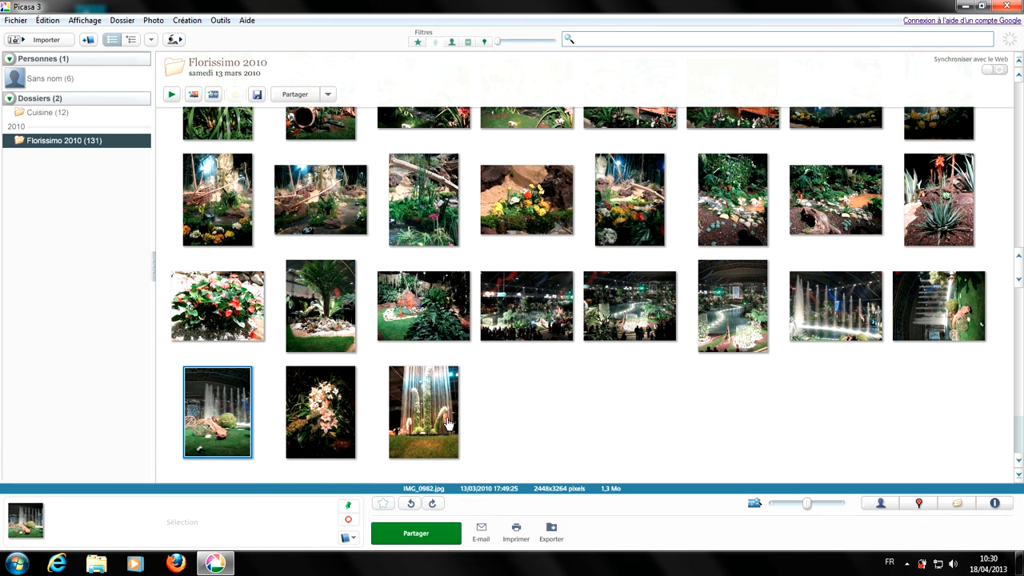
# Save the rotation of IMG_0984.jpg to disk from the photo library
pyautogui.click(449, 425)
pyautogui.rightClick(431, 417)
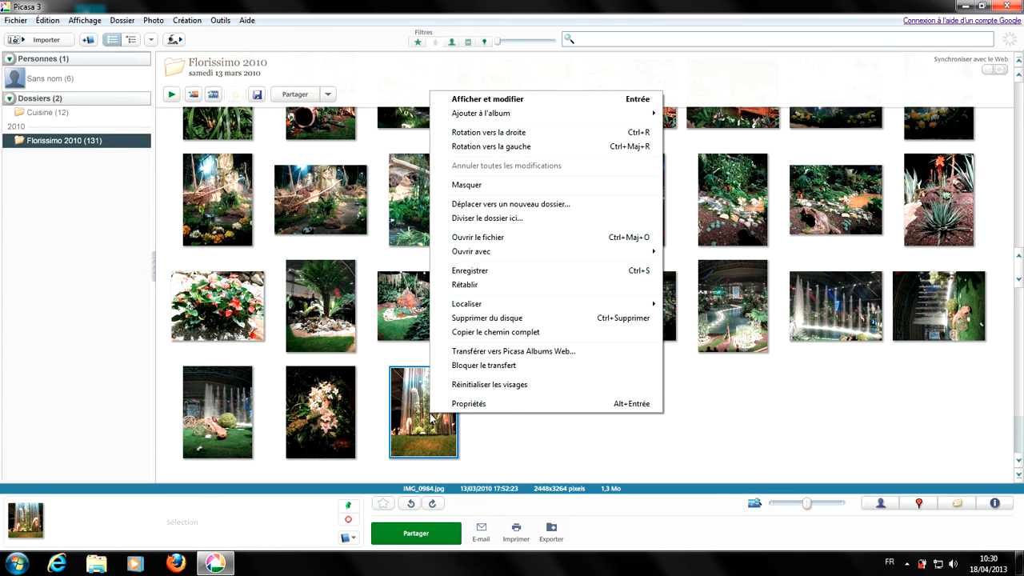
pyautogui.click(491, 272)
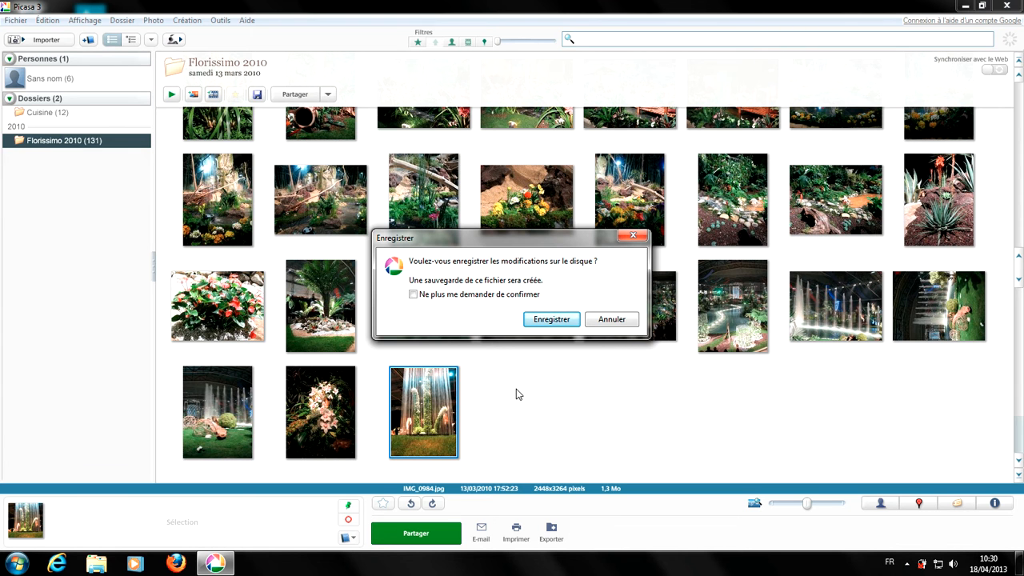
pyautogui.click(549, 321)
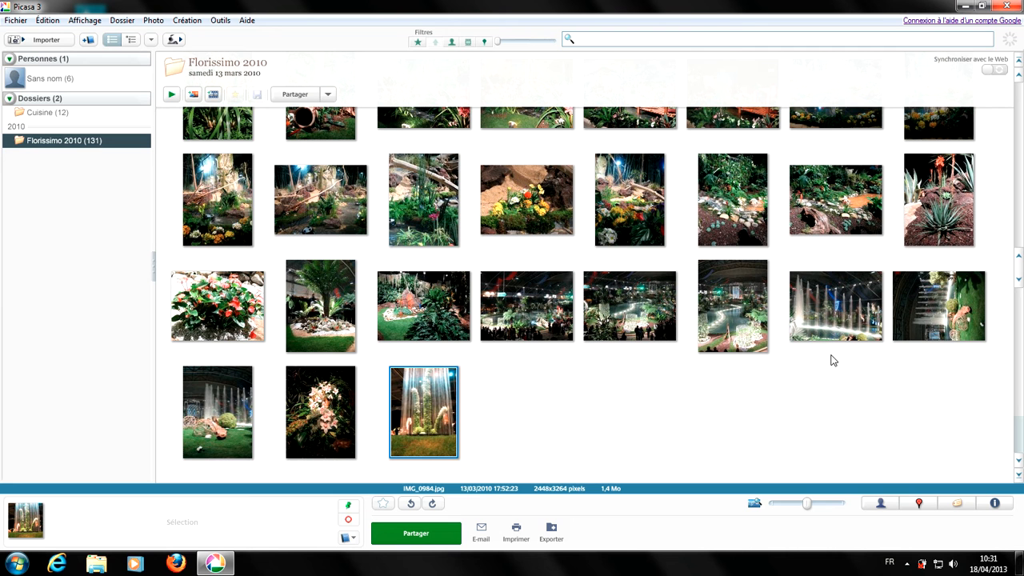
# Rotate the sideways fountain photo IMG_0981.jpg clockwise and save the change to disk
pyautogui.click(899, 321)
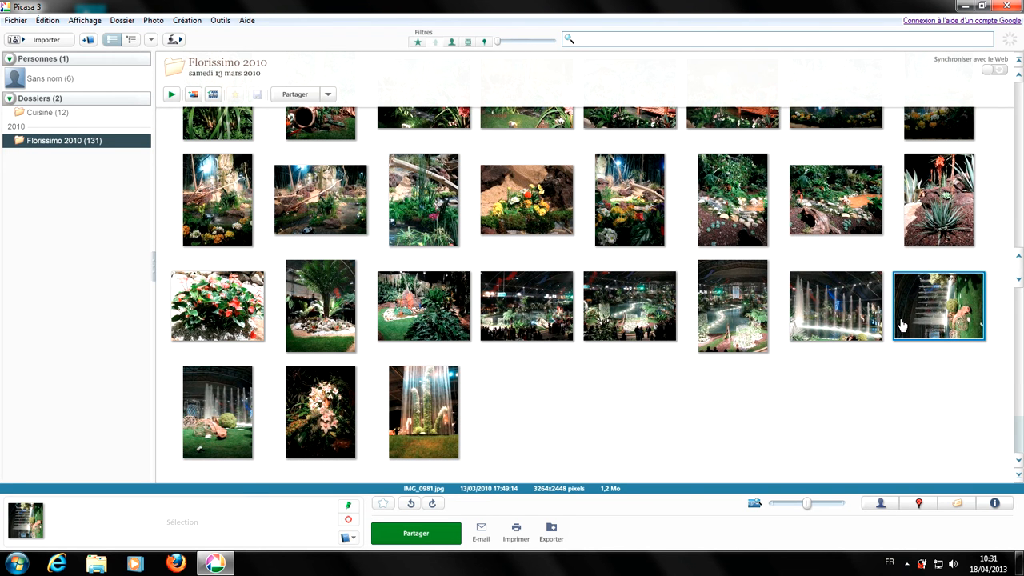
pyautogui.rightClick(954, 305)
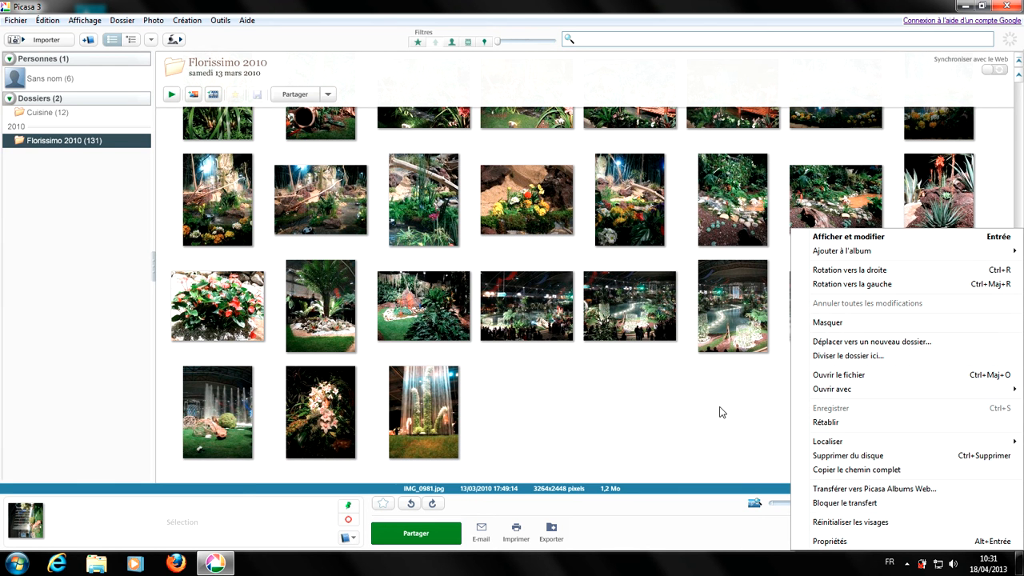
pyautogui.press('Escape')
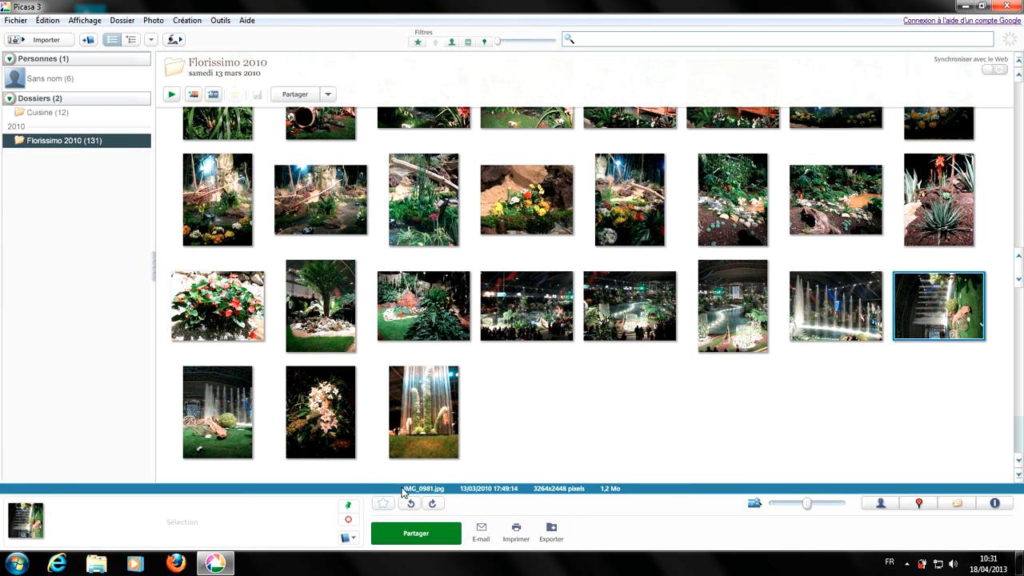
pyautogui.click(433, 504)
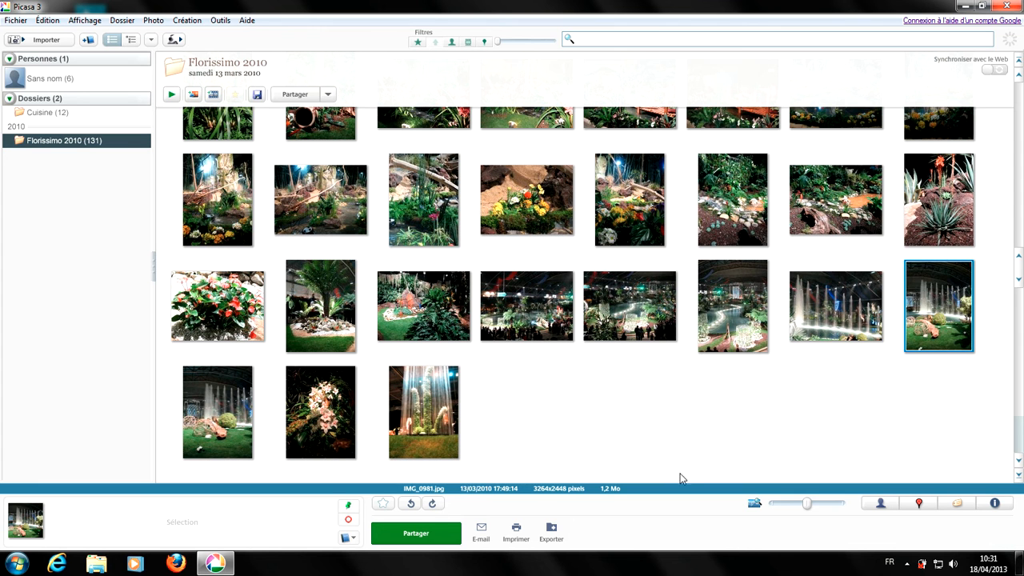
pyautogui.rightClick(952, 321)
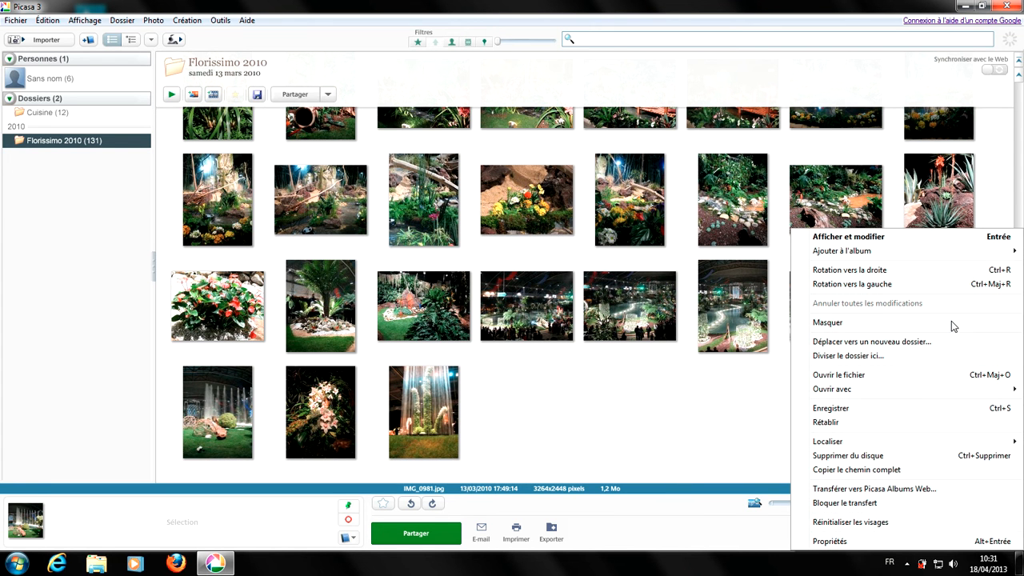
pyautogui.click(853, 412)
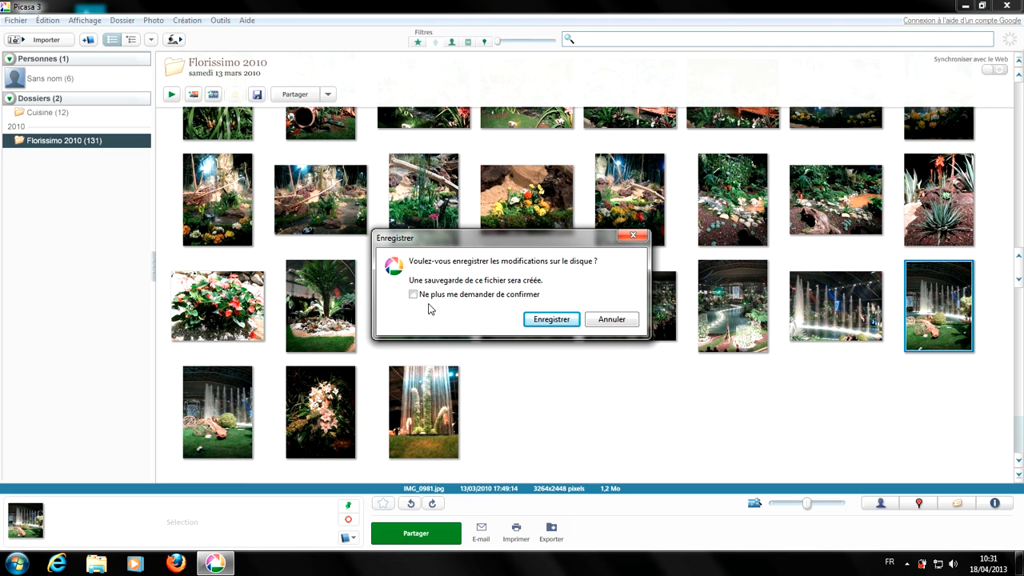
pyautogui.click(548, 322)
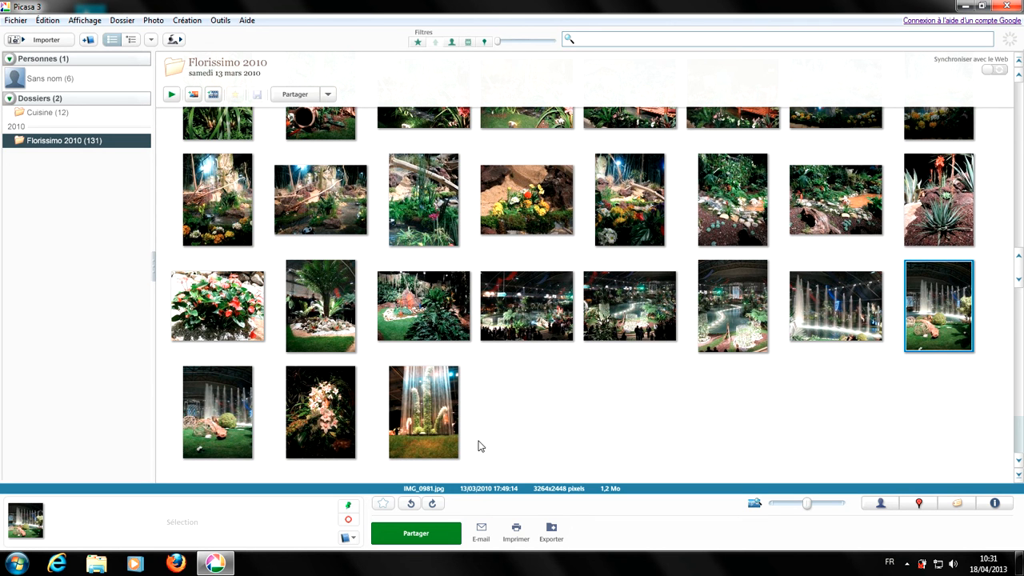
# Open the dark flower bed photo IMG_0942.jpg from the Florissimo 2010 folder for editing
pyautogui.scroll(3, 581, 435)
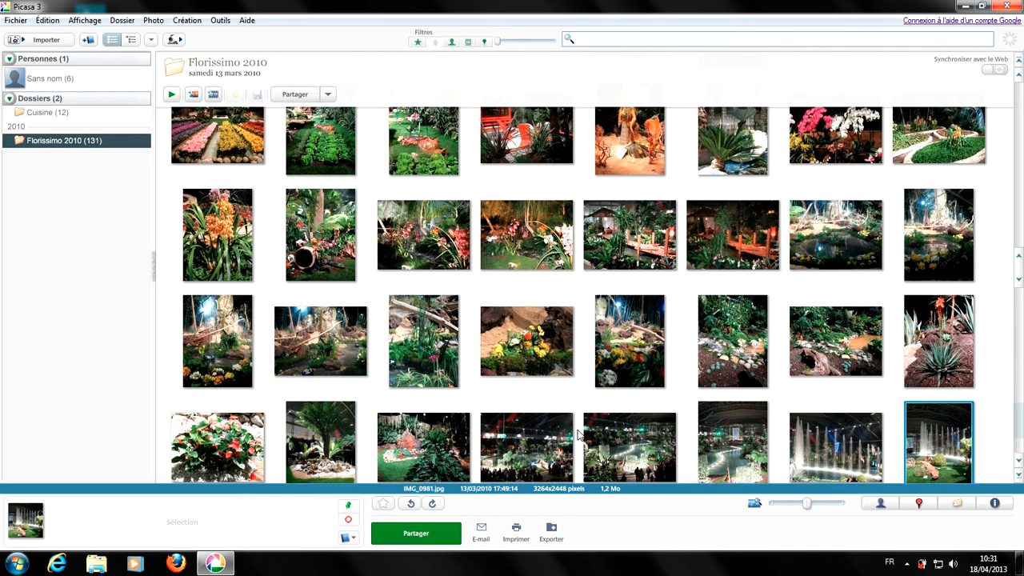
pyautogui.scroll(1, 570, 430)
pyautogui.scroll(2, 562, 409)
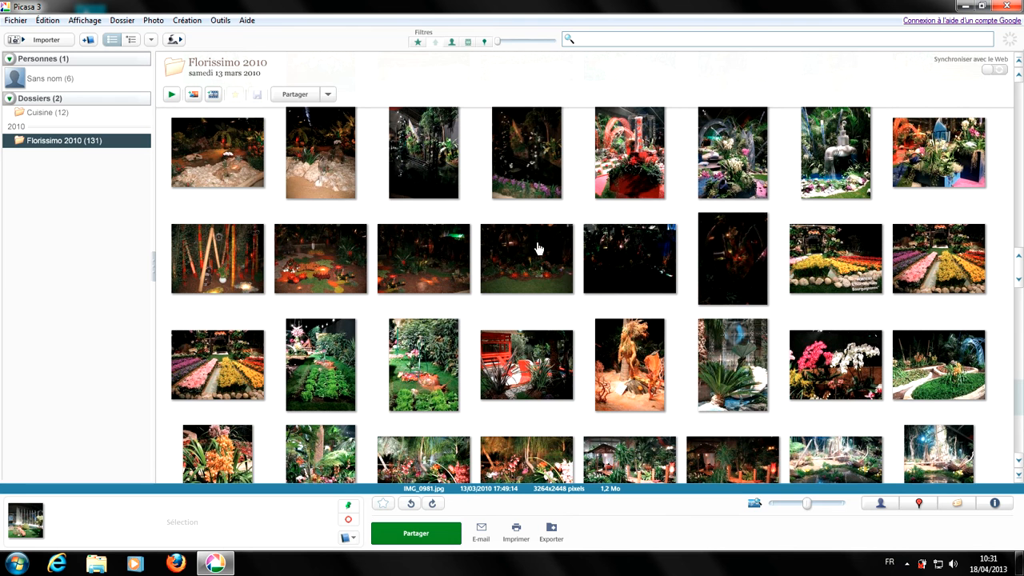
pyautogui.scroll(1, 613, 320)
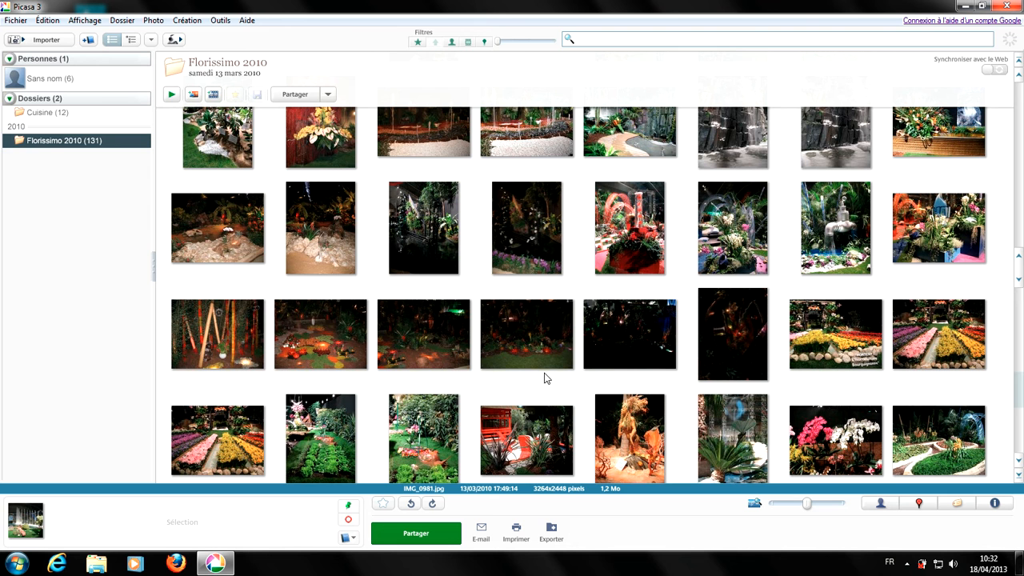
pyautogui.doubleClick(533, 339)
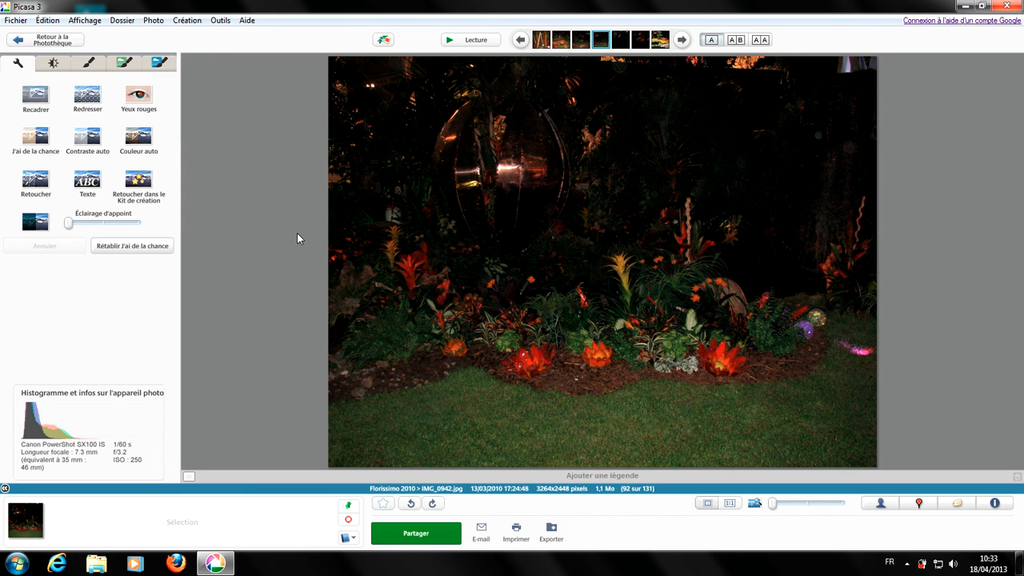
# Try the J'ai de la chance, Contraste auto and Couleur auto corrections on IMG_0942.jpg one at a time, undoing each
pyautogui.click(29, 144)
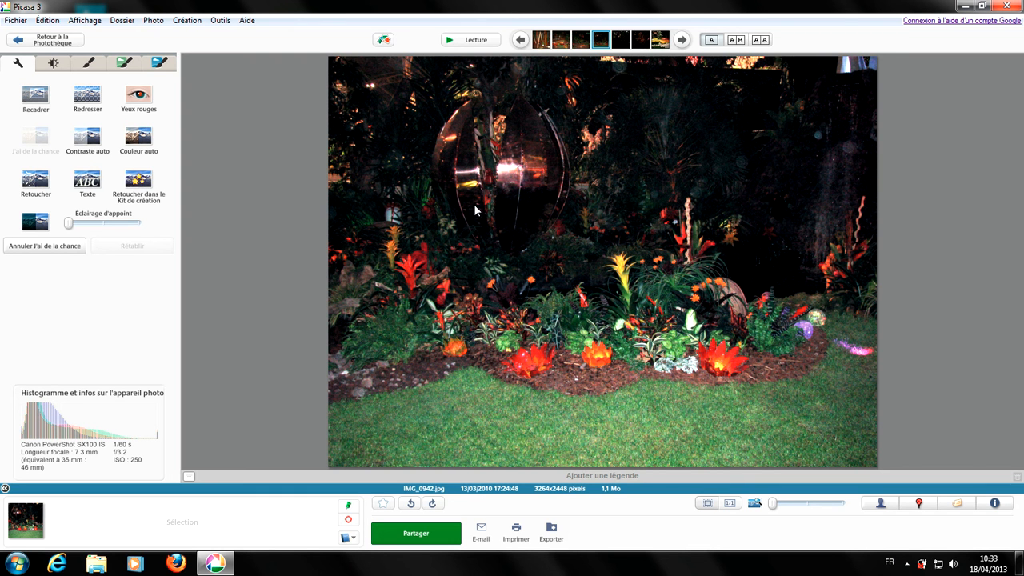
pyautogui.click(32, 248)
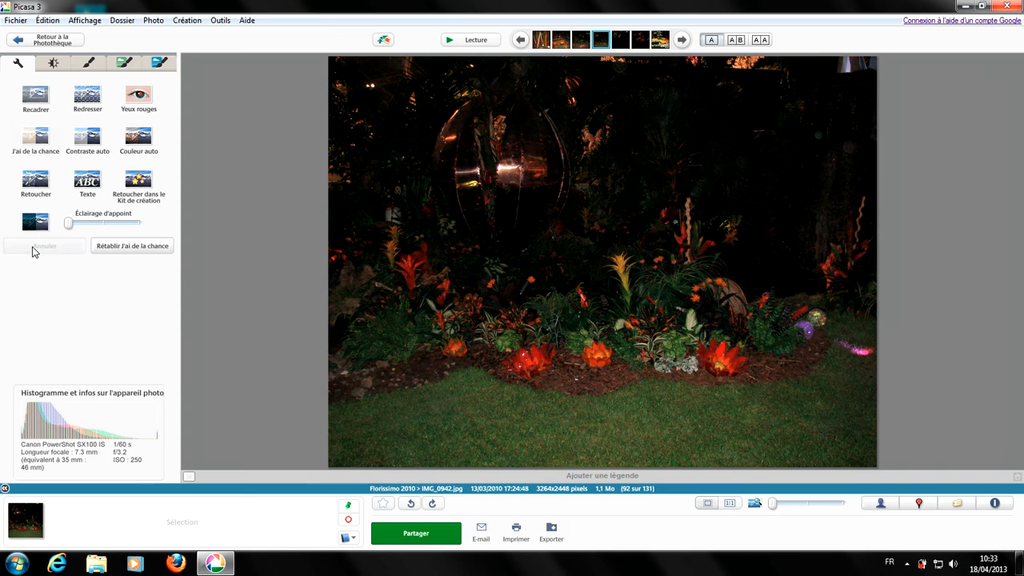
pyautogui.click(94, 152)
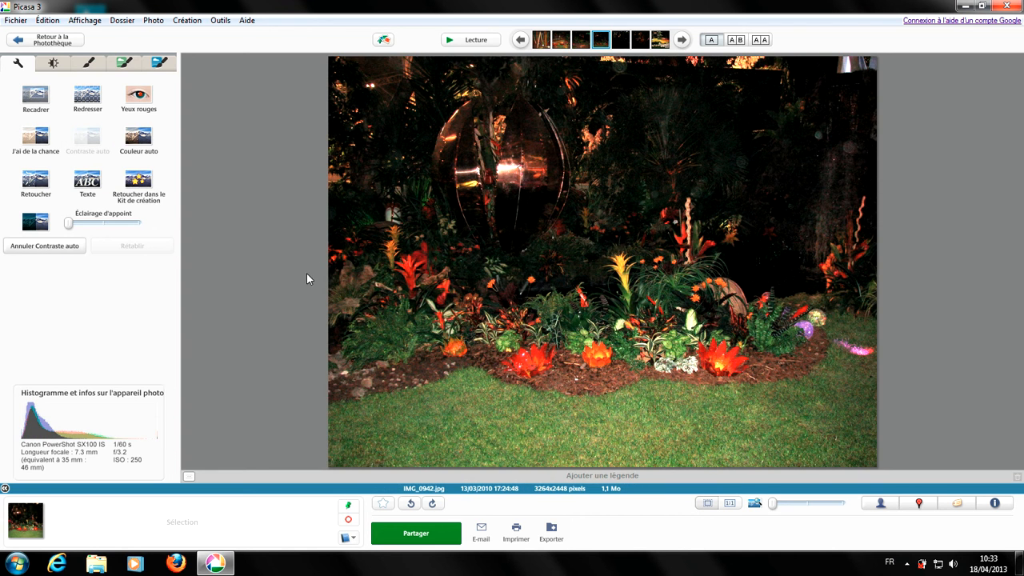
pyautogui.click(43, 246)
pyautogui.click(136, 148)
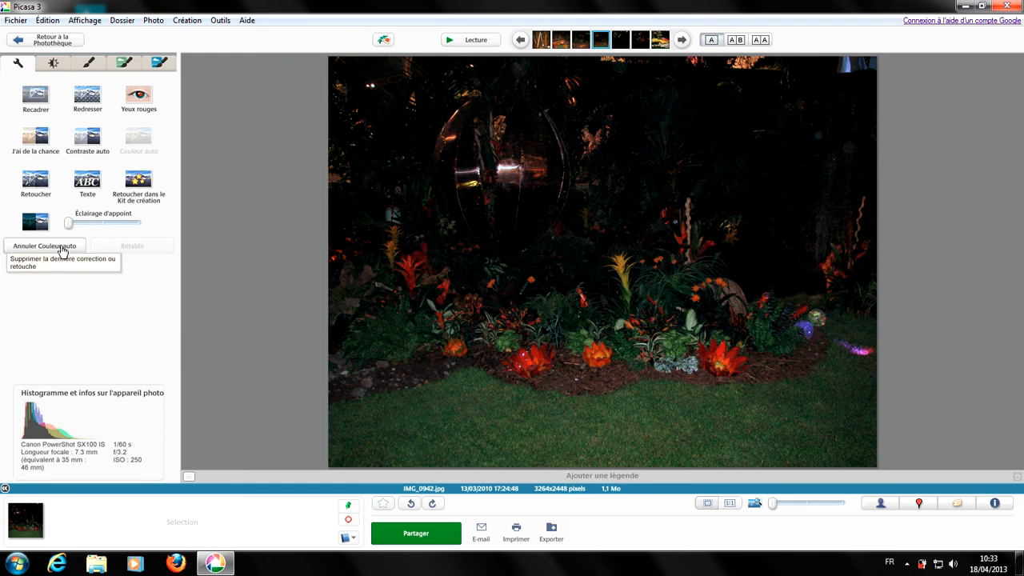
pyautogui.click(60, 248)
# Try J'ai de la chance combined with Contraste auto on IMG_0942.jpg and undo both corrections
pyautogui.click(41, 151)
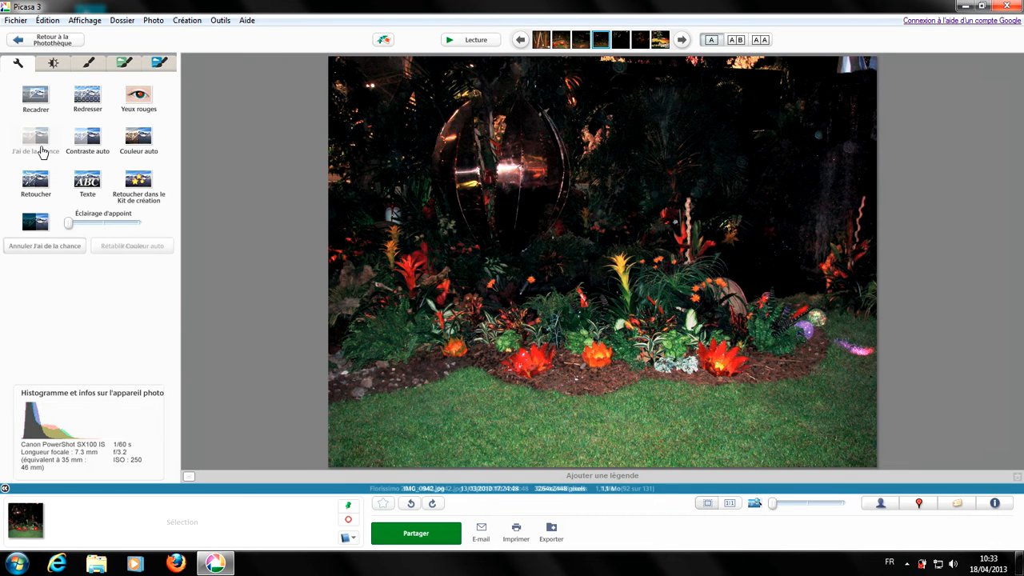
pyautogui.click(87, 144)
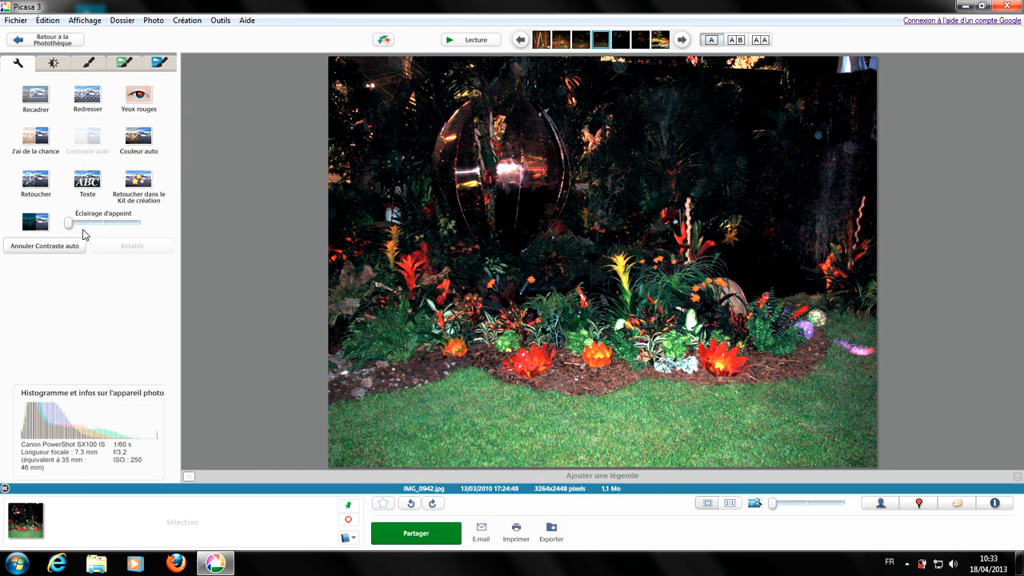
pyautogui.click(48, 247)
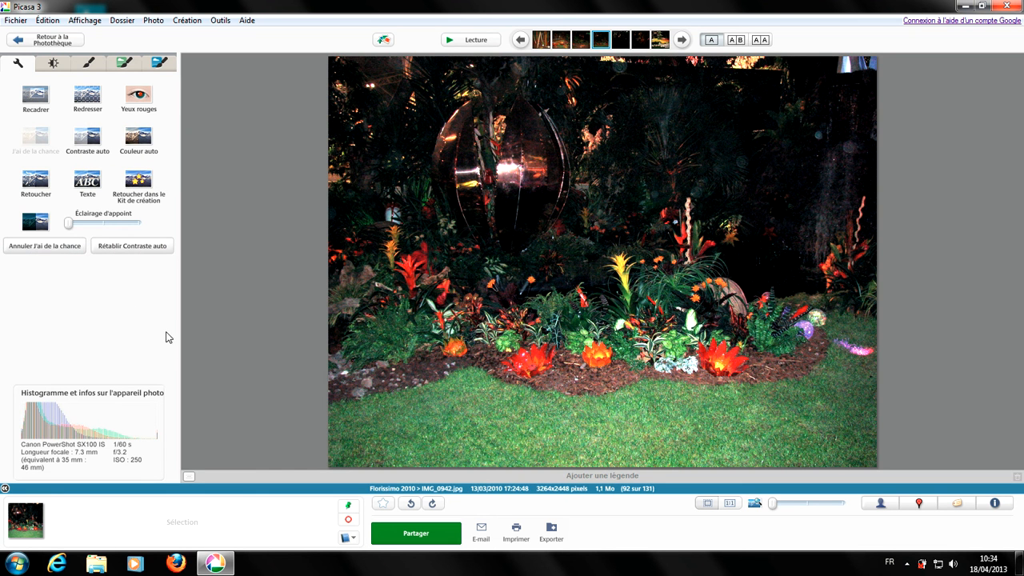
pyautogui.click(62, 247)
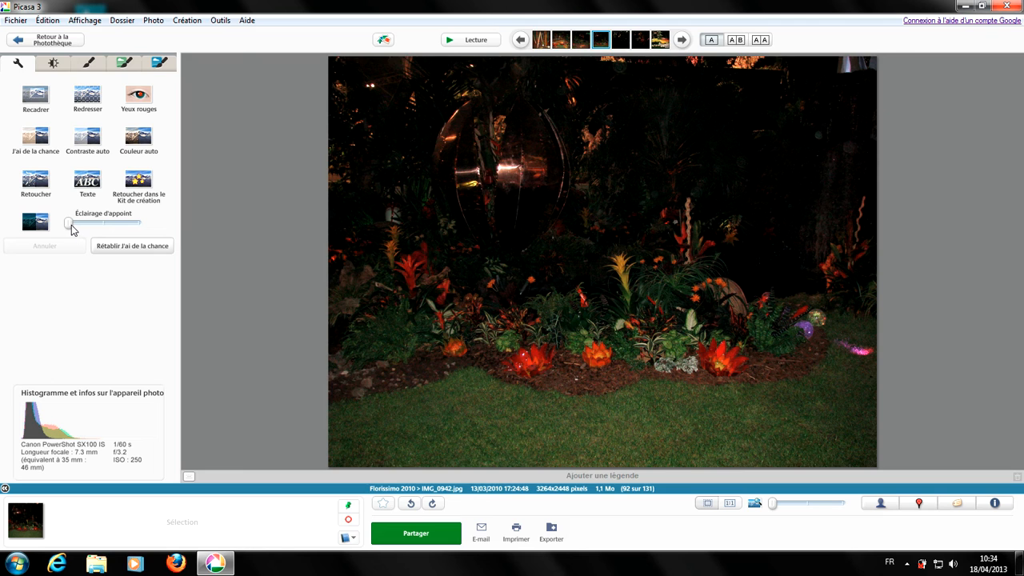
# Apply the J'ai de la chance correction to the dark flower bed photo IMG_0942.jpg and save the modification to disk
pyautogui.moveTo(71, 229); pyautogui.dragTo(40, 232)
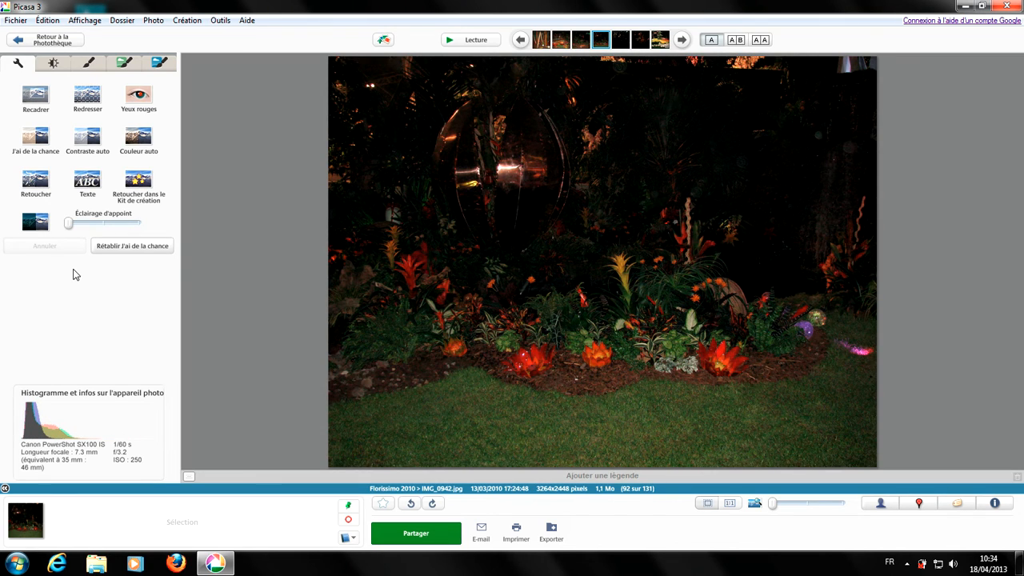
pyautogui.click(36, 140)
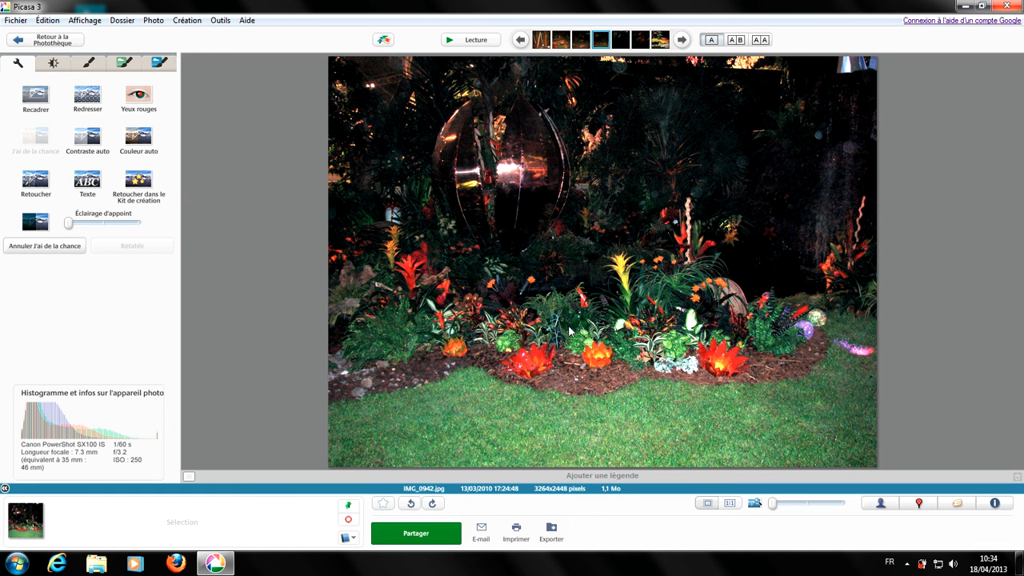
pyautogui.rightClick(578, 195)
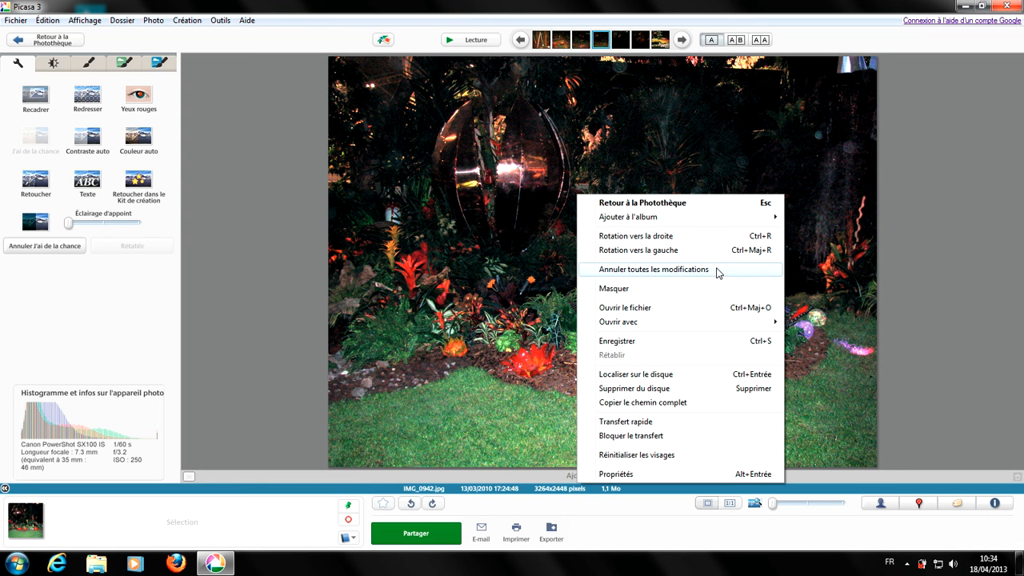
pyautogui.click(623, 342)
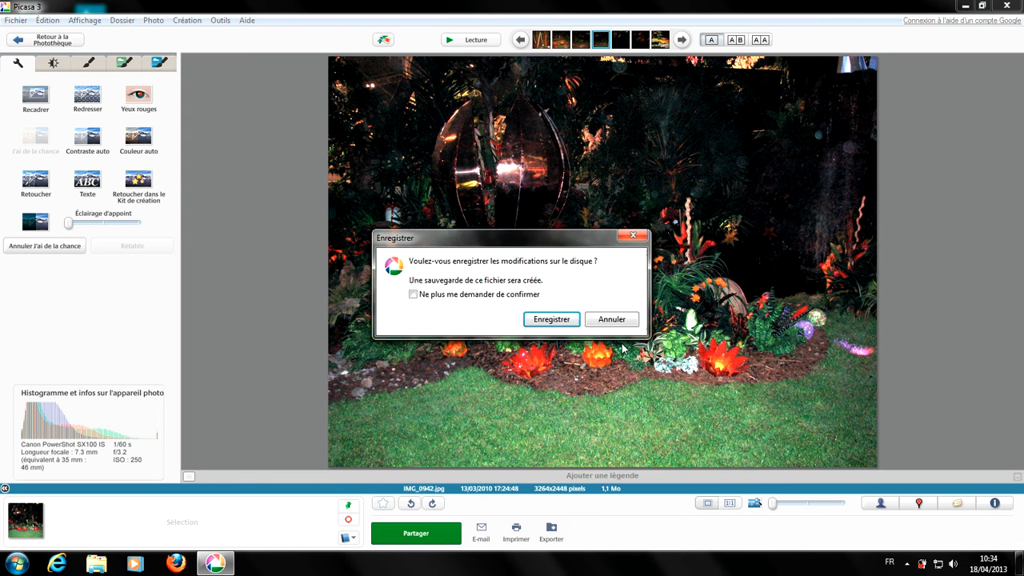
pyautogui.click(560, 319)
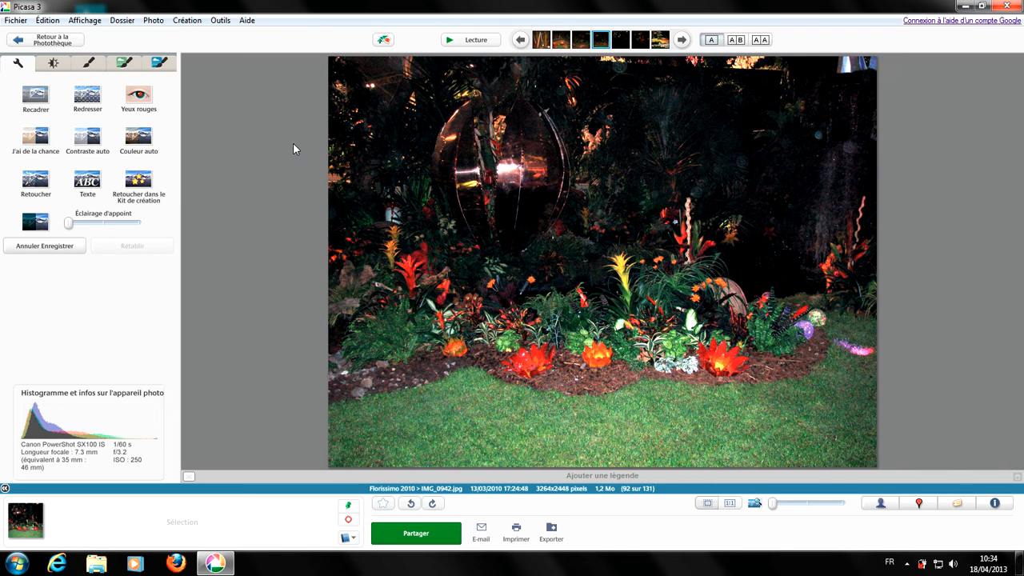
# Open the dark photo IMG_0944.jpg from the Florissimo 2010 folder, apply J'ai de la chance, and save the change to disk
pyautogui.click(52, 44)
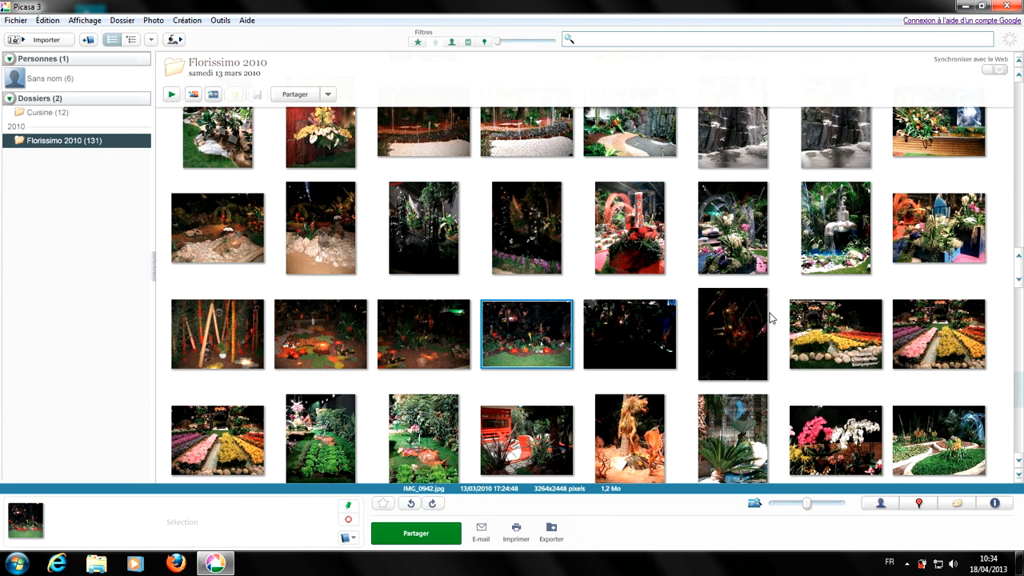
pyautogui.doubleClick(742, 348)
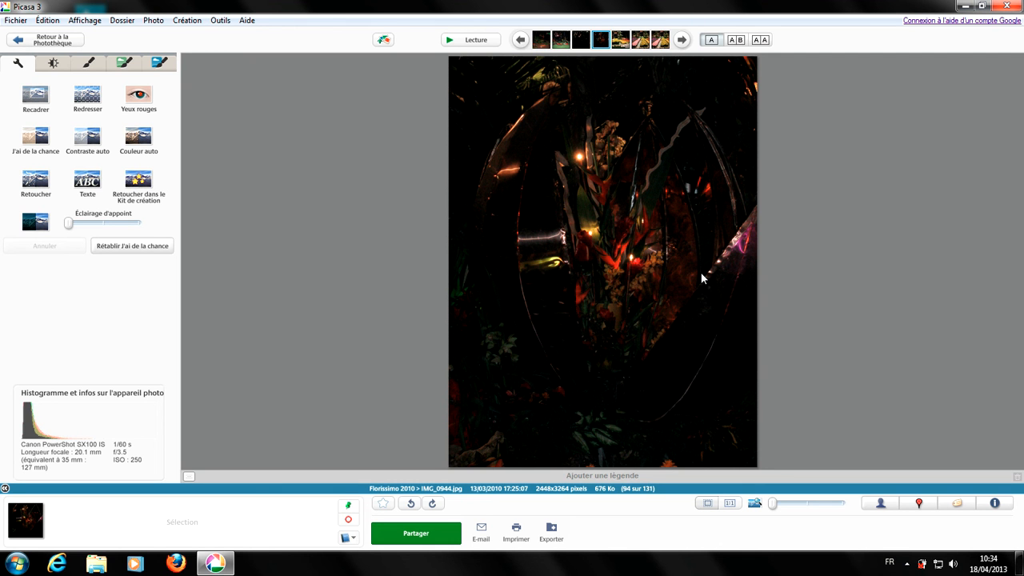
pyautogui.click(37, 144)
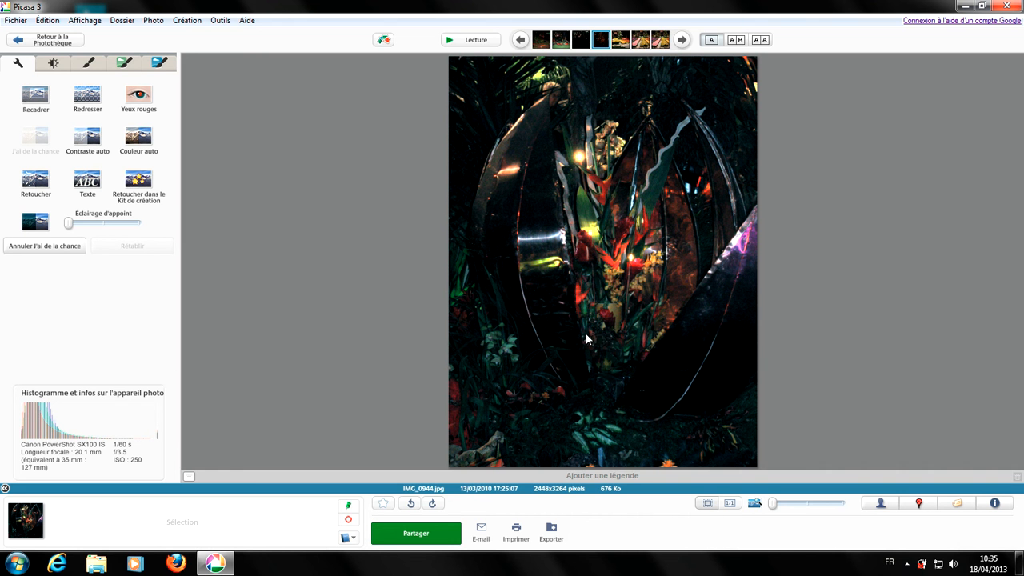
pyautogui.rightClick(614, 234)
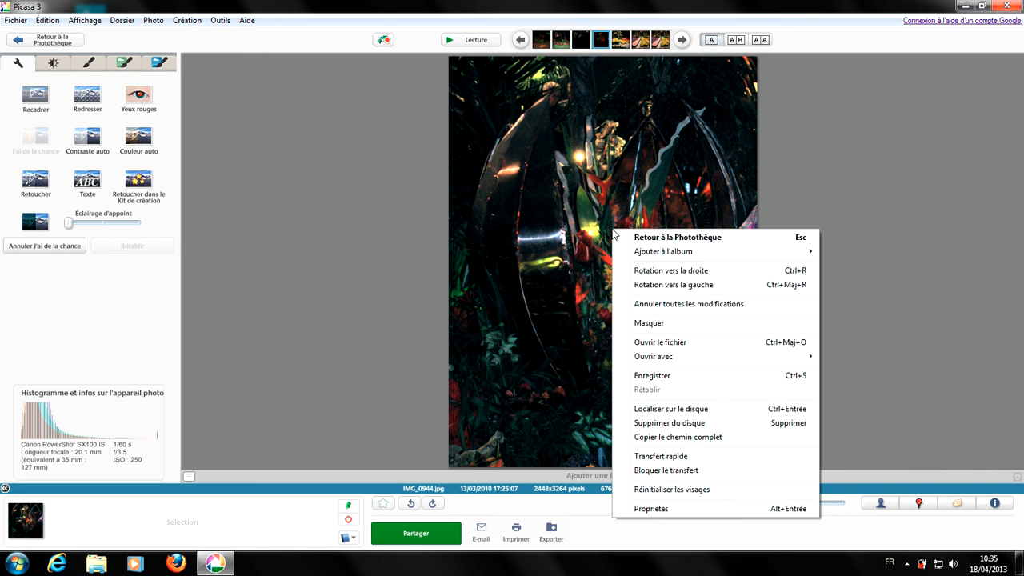
pyautogui.click(661, 382)
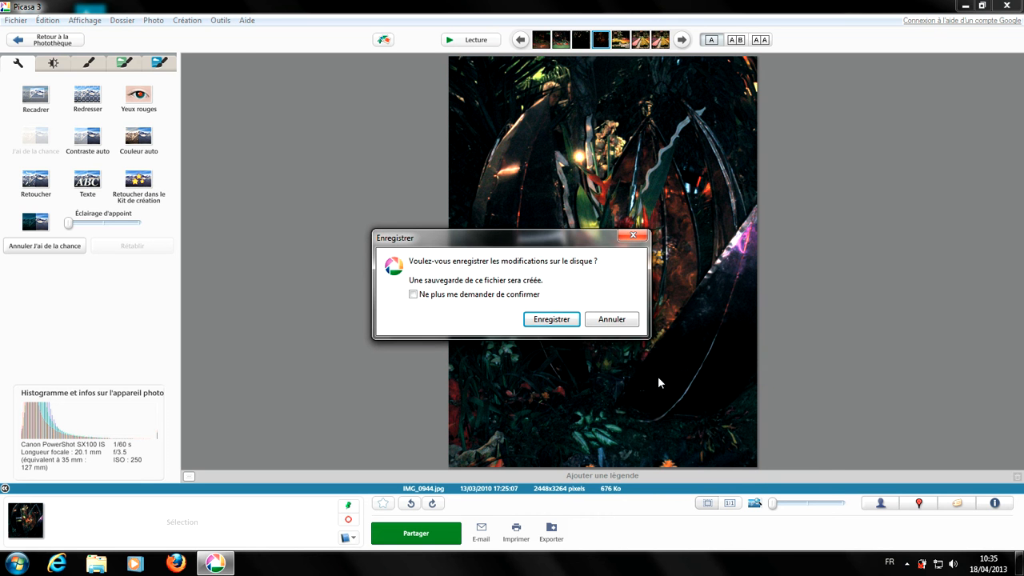
pyautogui.click(552, 320)
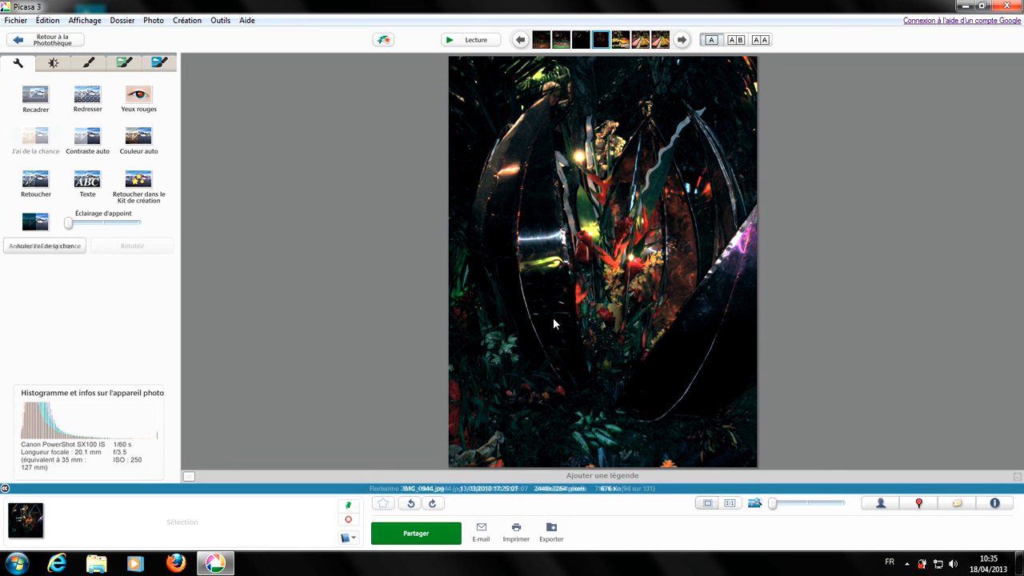
# Return to the photo library and open the lettuce garden photo IMG_0949.jpg for editing
pyautogui.click(56, 42)
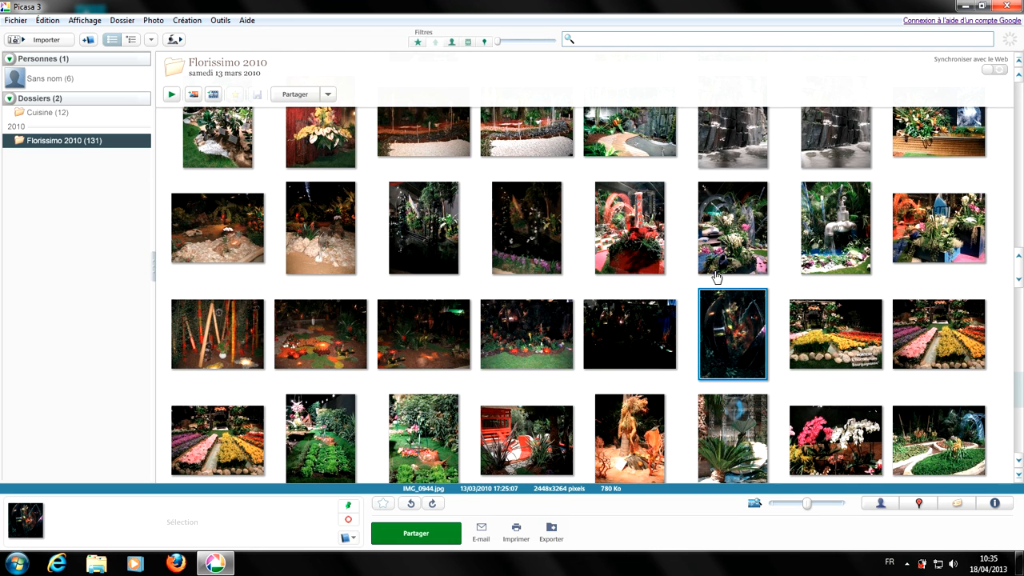
pyautogui.scroll(-1, 701, 284)
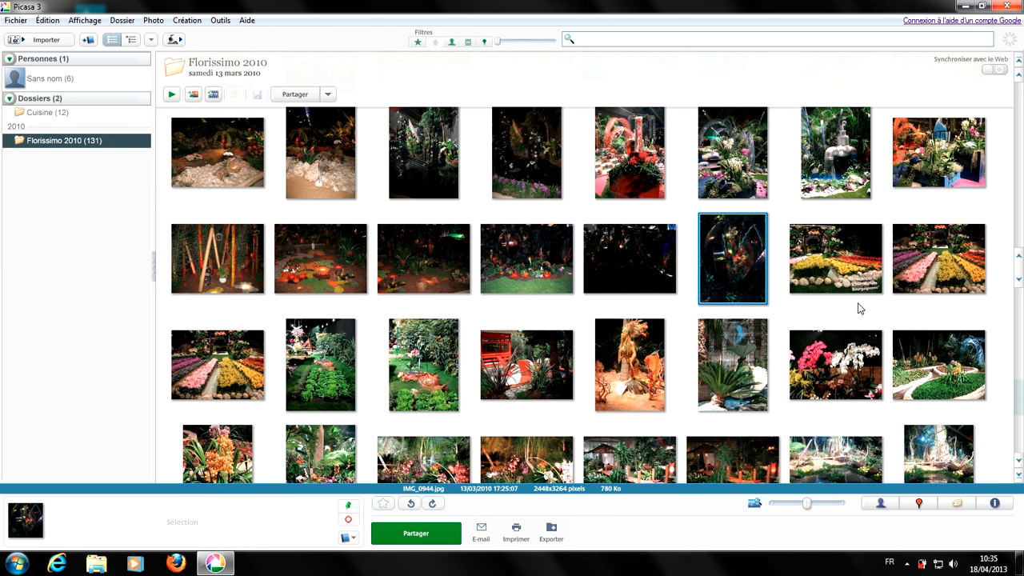
pyautogui.doubleClick(332, 362)
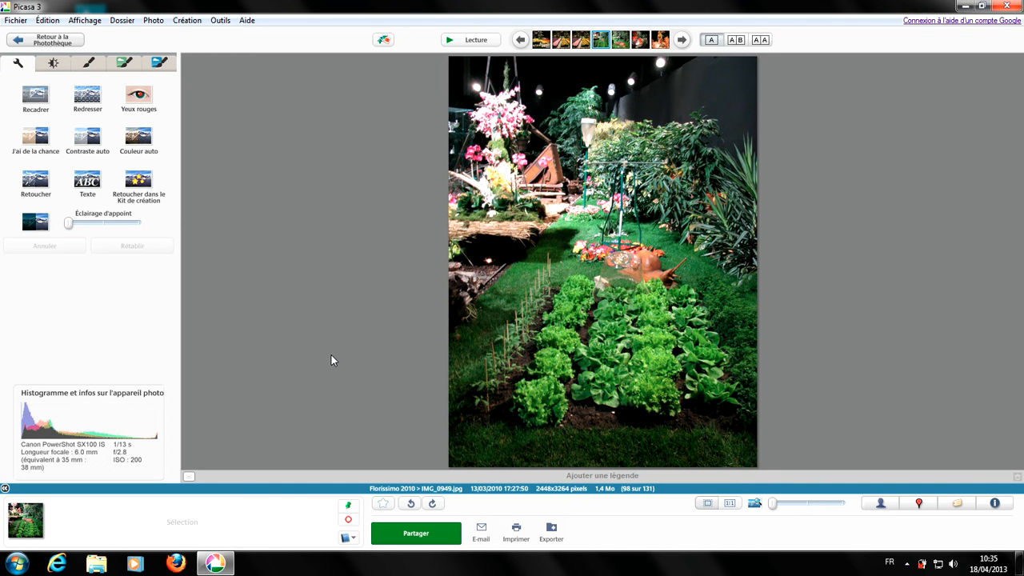
# Try a manual crop of IMG_0949.jpg around the lettuce bed, about 2341 x 2135 pixels, and undo it
pyautogui.click(36, 100)
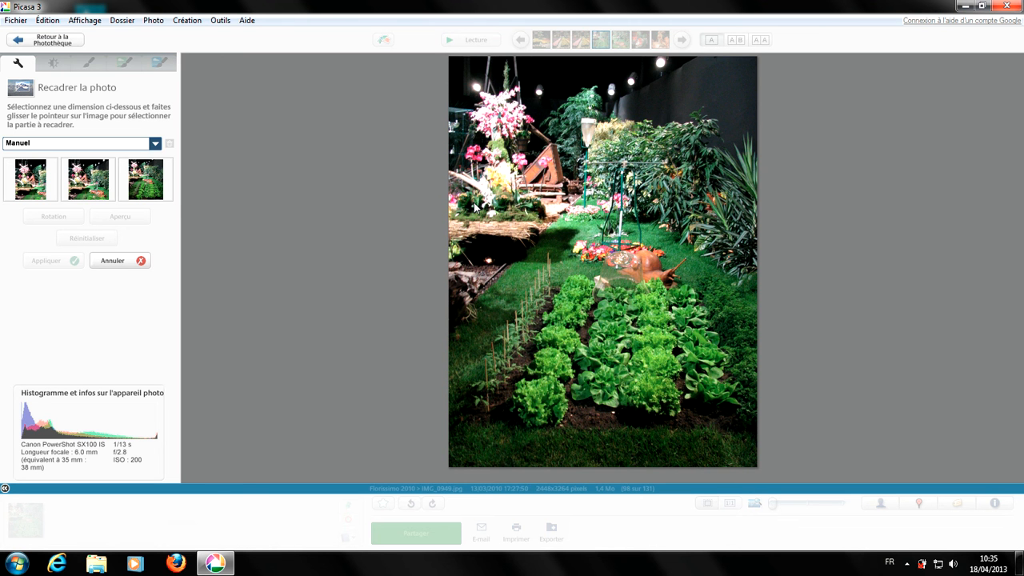
pyautogui.moveTo(475, 204); pyautogui.dragTo(749, 454)
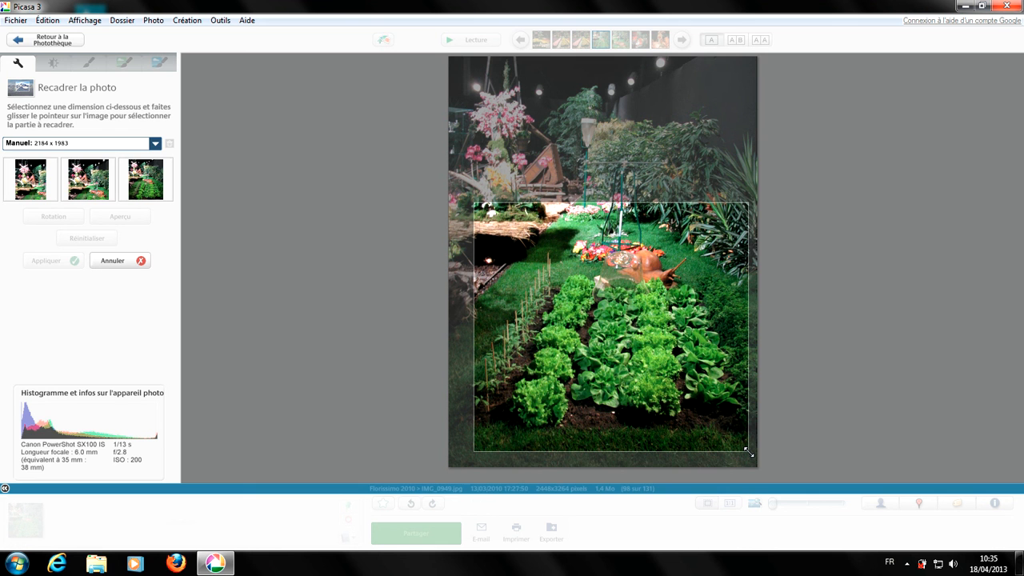
pyautogui.moveTo(749, 453); pyautogui.dragTo(750, 454)
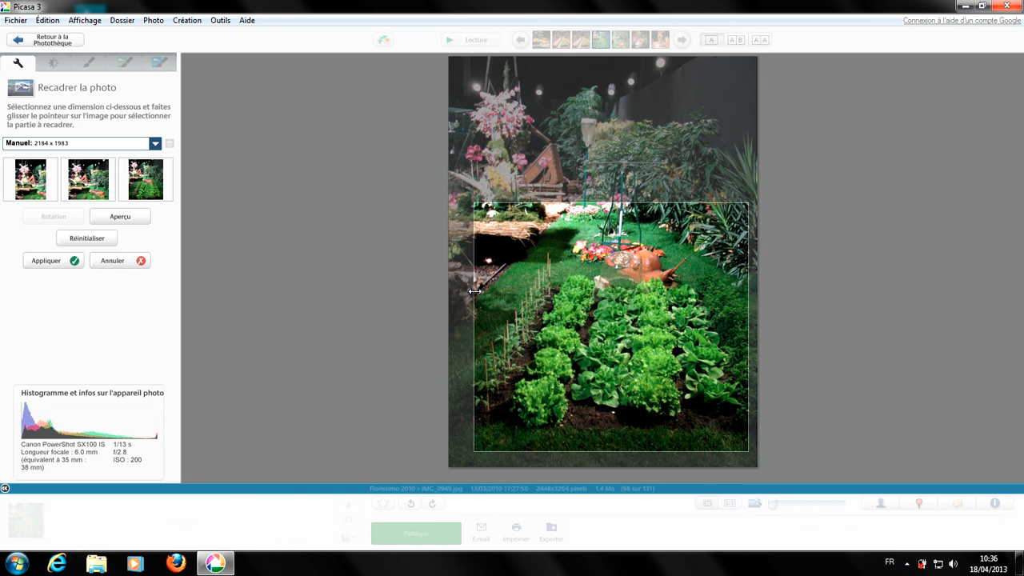
pyautogui.moveTo(475, 291)
pyautogui.mouseDown()
pyautogui.moveTo(611, 294)
pyautogui.moveTo(447, 296)
pyautogui.moveTo(462, 296)
pyautogui.mouseUp()
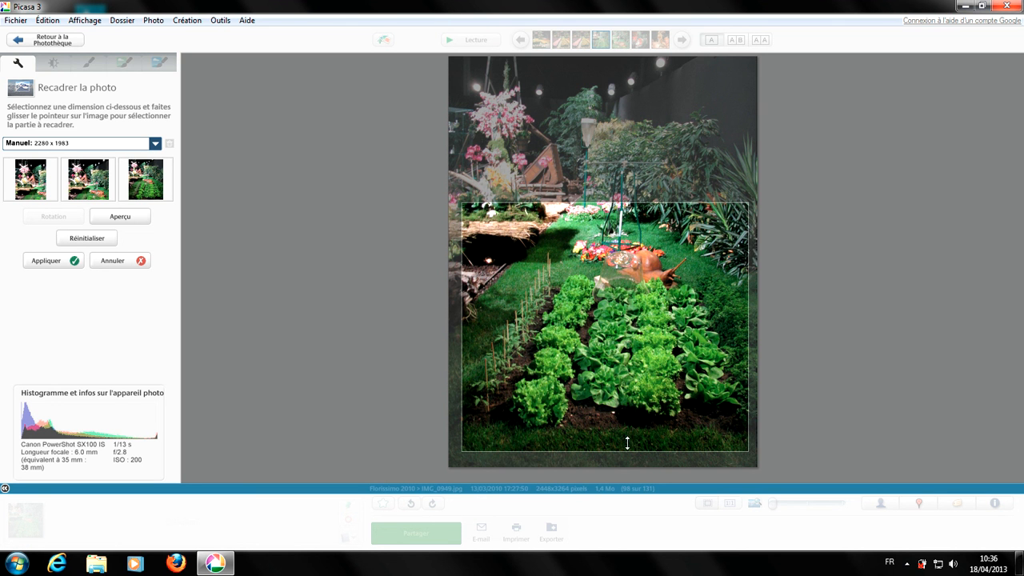
pyautogui.moveTo(626, 445); pyautogui.dragTo(625, 475)
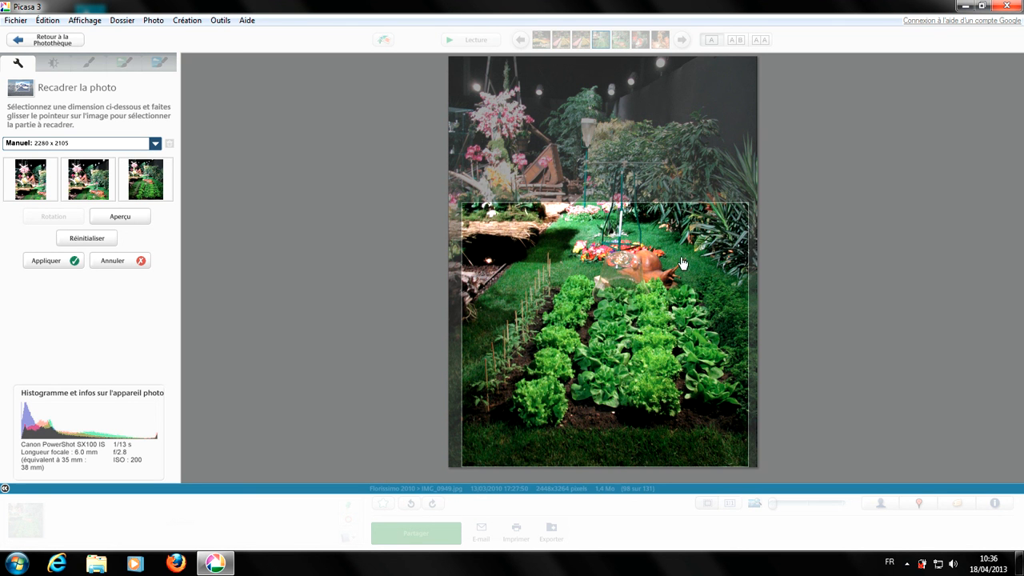
pyautogui.moveTo(749, 296); pyautogui.dragTo(759, 295)
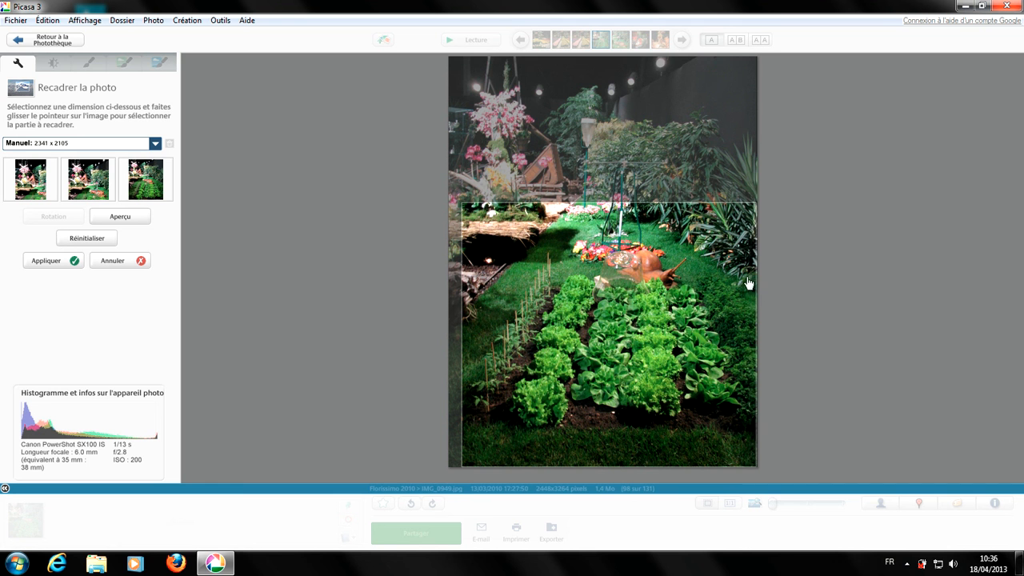
pyautogui.moveTo(667, 206)
pyautogui.mouseDown()
pyautogui.moveTo(666, 183)
pyautogui.moveTo(666, 214)
pyautogui.moveTo(665, 197)
pyautogui.mouseUp()
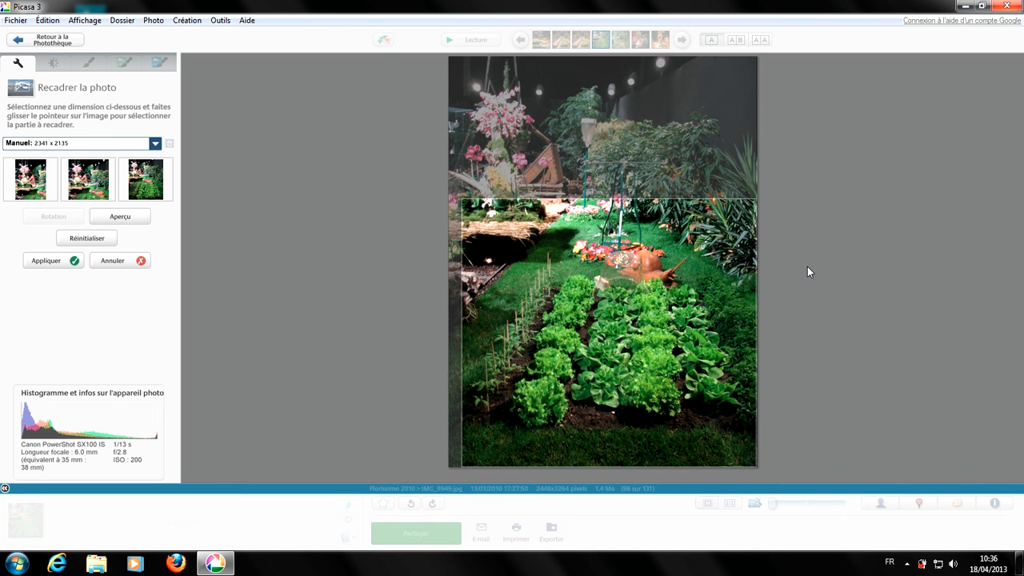
pyautogui.click(47, 261)
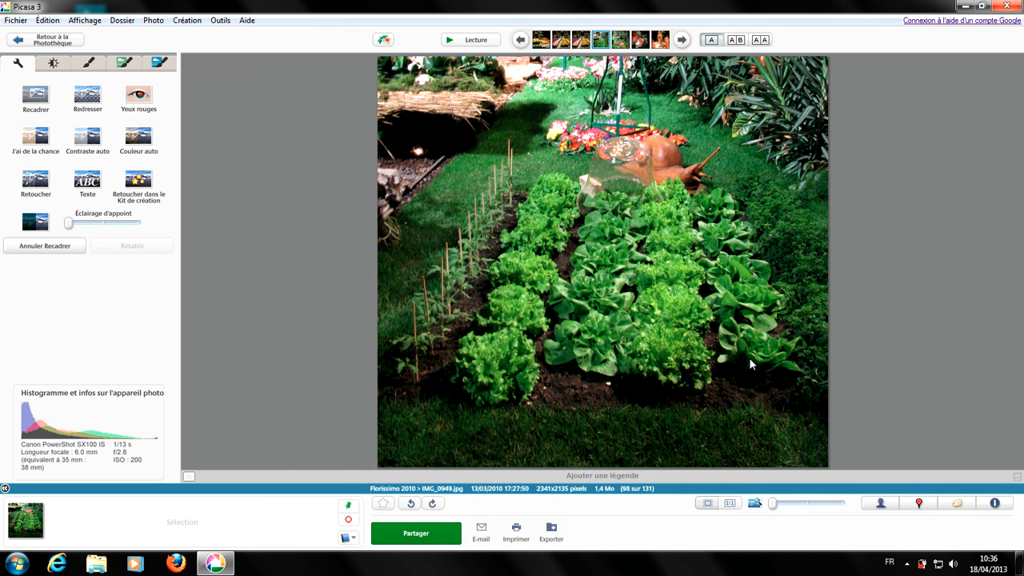
pyautogui.click(40, 252)
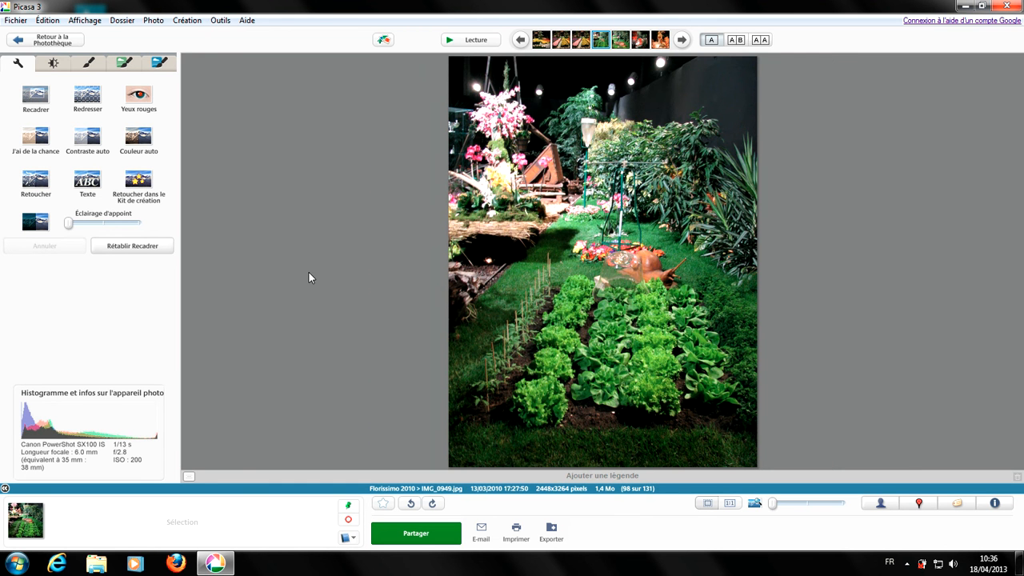
# Set up a 10 x 15 Tirages grand format crop on IMG_0949.jpg, comparing the three suggested framings and keeping the third
pyautogui.click(33, 98)
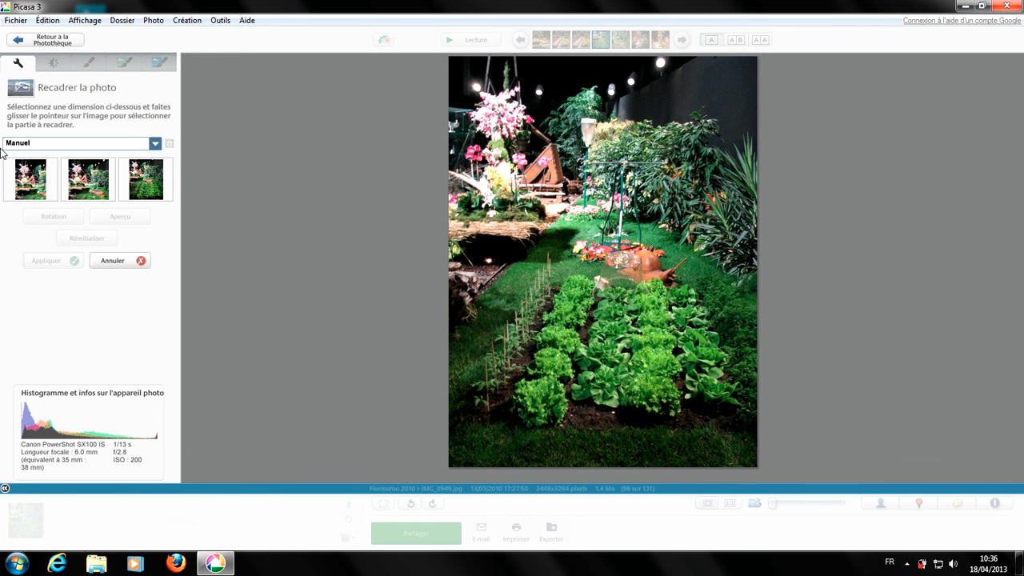
pyautogui.click(155, 144)
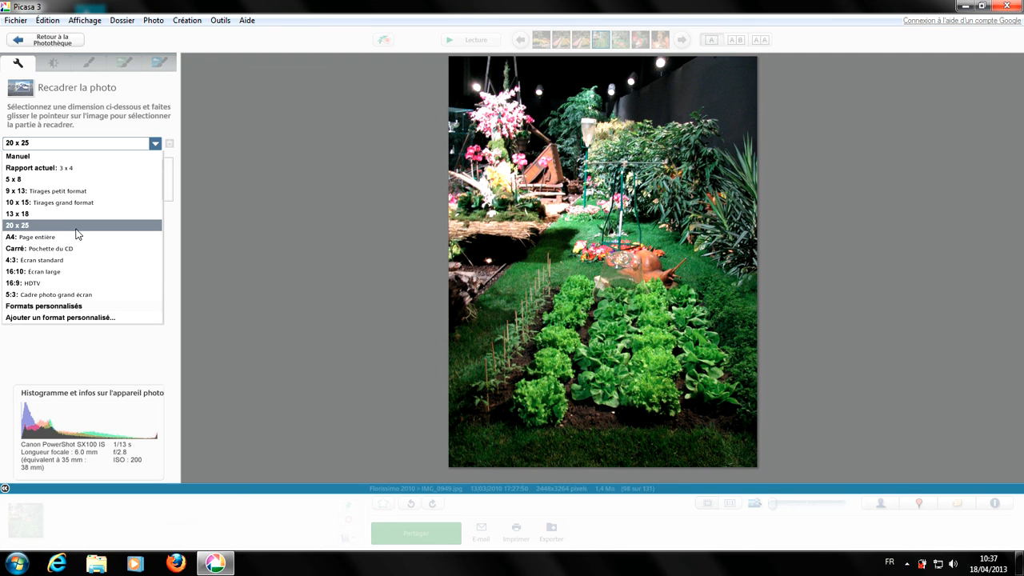
pyautogui.click(39, 209)
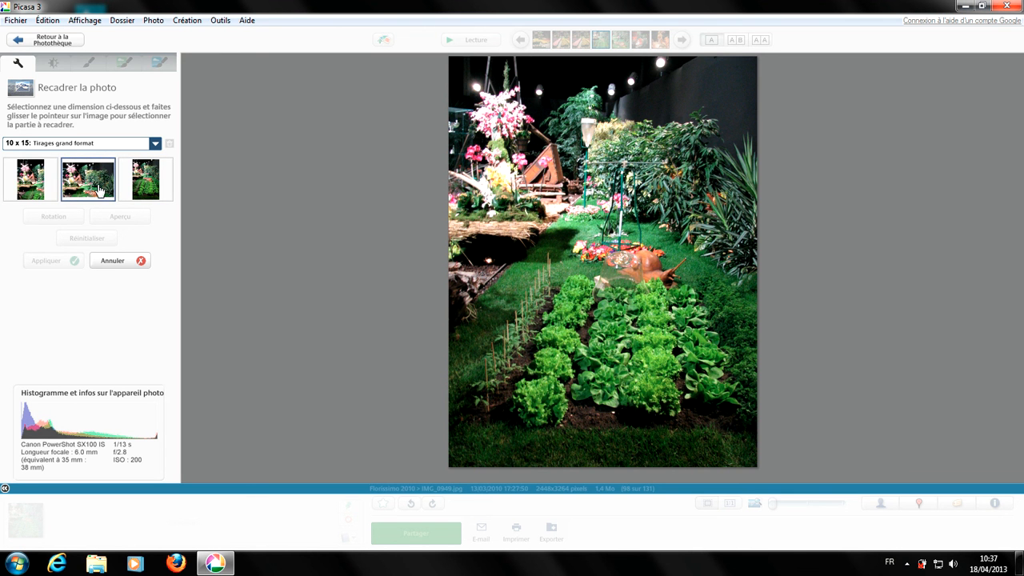
pyautogui.click(30, 189)
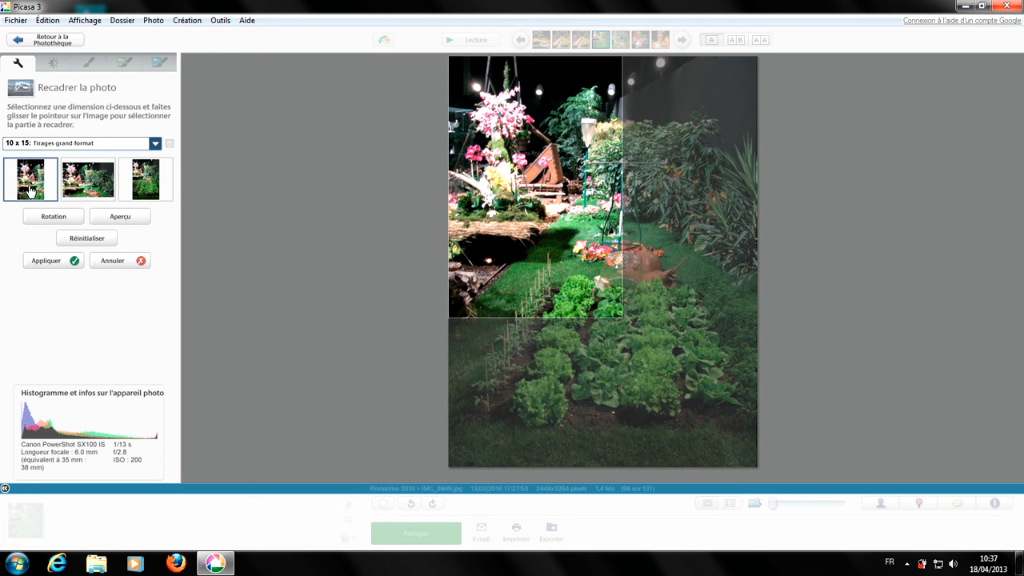
pyautogui.click(88, 189)
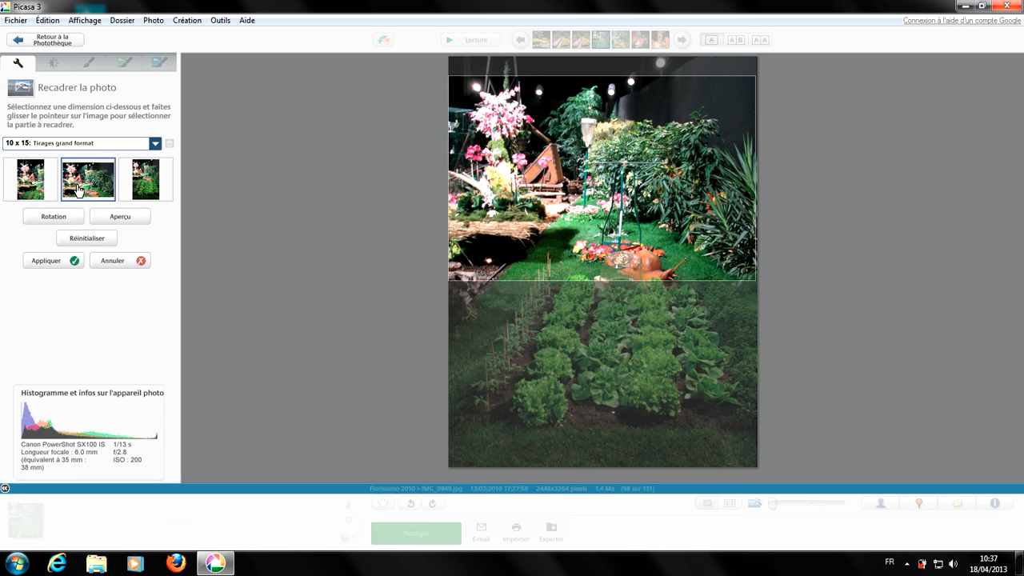
pyautogui.click(141, 189)
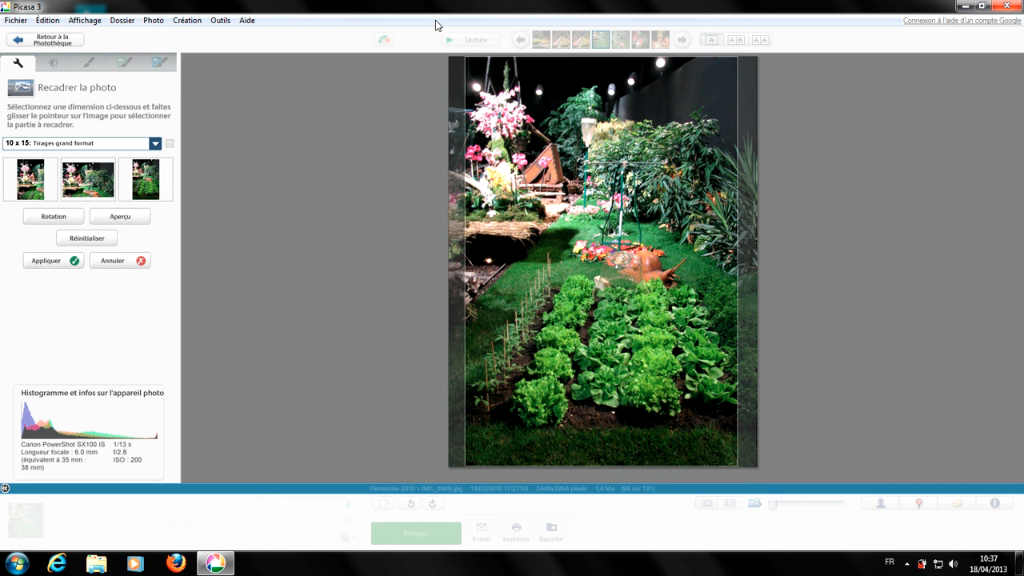
# Tighten and reposition the 10 x 15 crop frame over the garden, and apply the crop at about 2022 x 3041 pixels
pyautogui.moveTo(465, 116); pyautogui.dragTo(483, 128)
pyautogui.moveTo(551, 138); pyautogui.dragTo(542, 163)
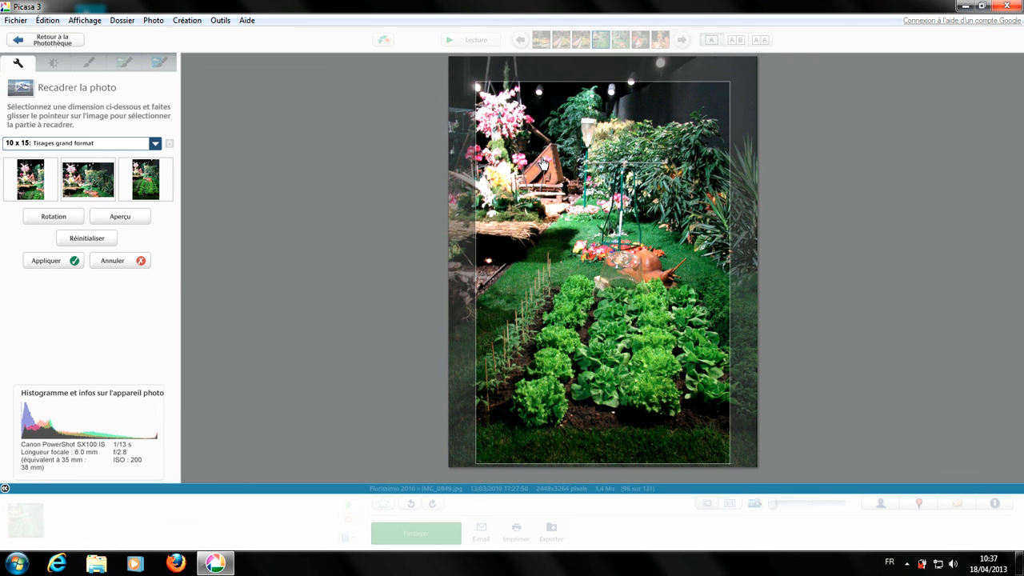
pyautogui.click(64, 264)
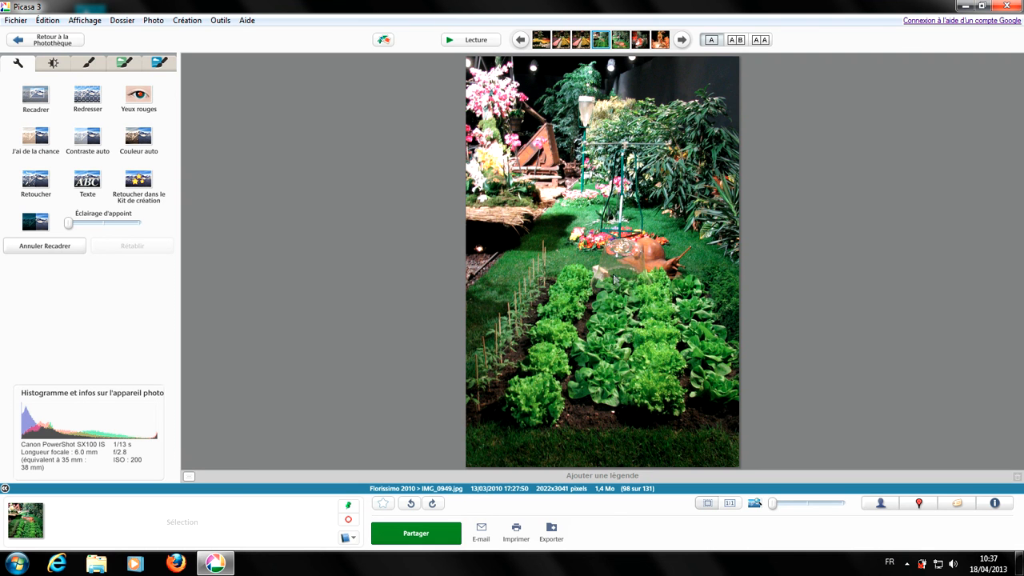
# Save the cropped IMG_0949.jpg to disk and return to the photo library
pyautogui.rightClick(630, 240)
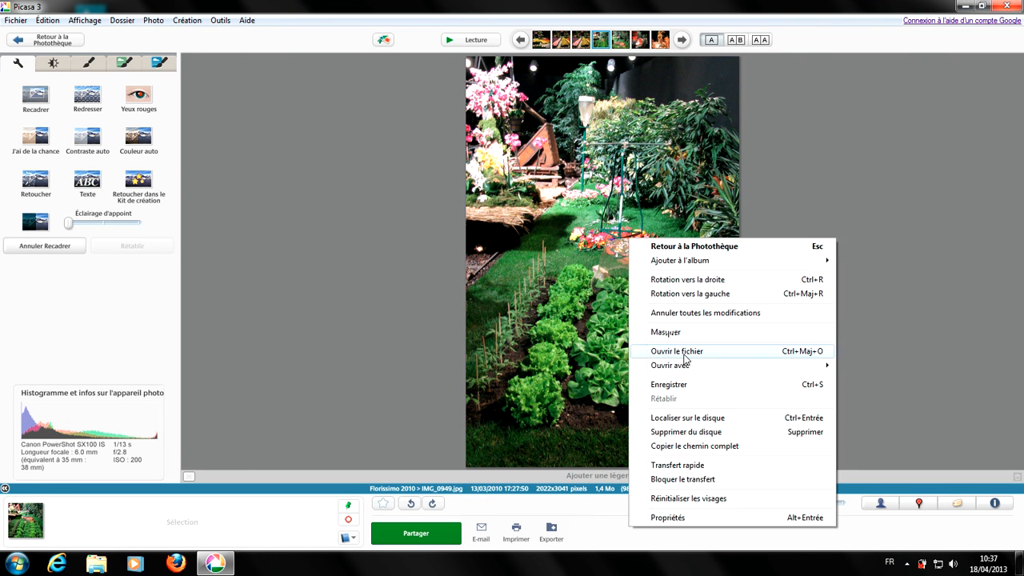
pyautogui.click(690, 385)
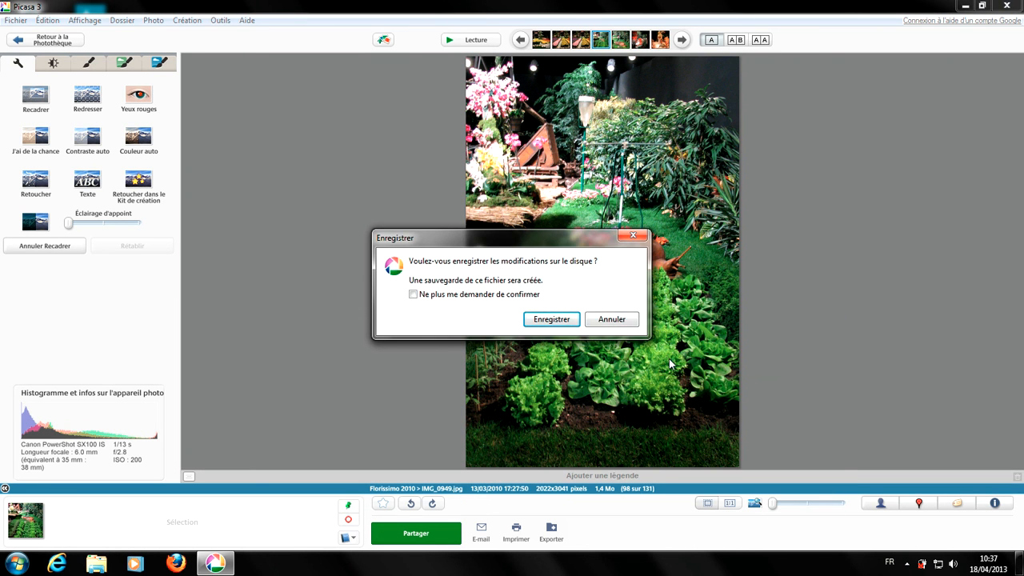
pyautogui.click(558, 320)
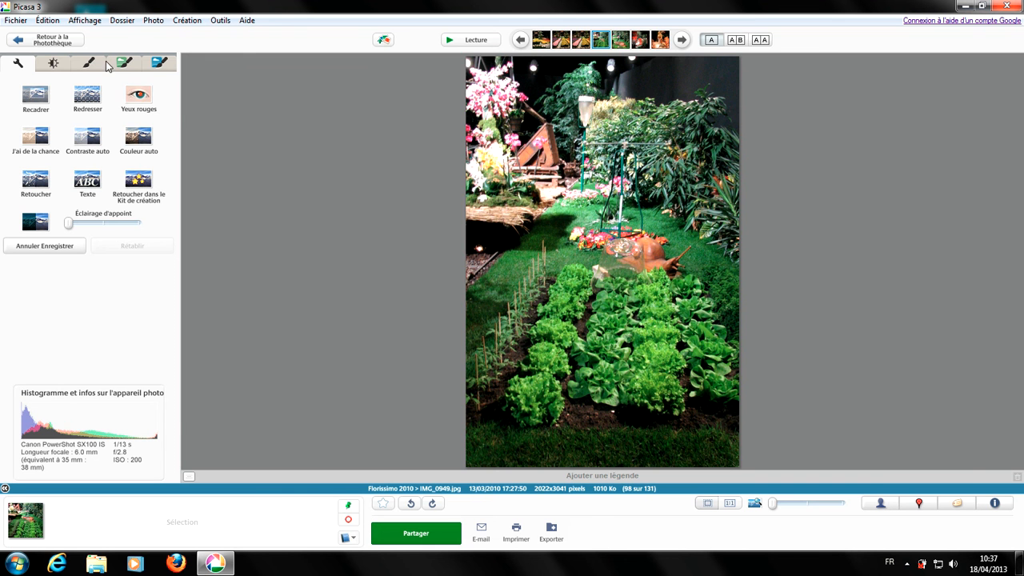
pyautogui.click(52, 40)
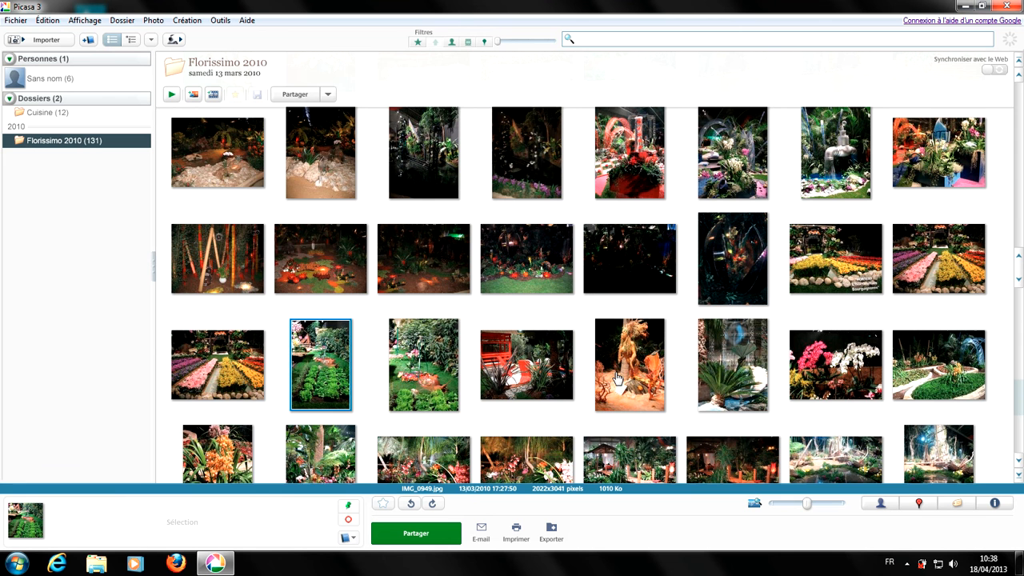
# Find the photo of the temple backdrop and pond, IMG_0880.jpg, in the Florissimo 2010 folder and open it for editing
pyautogui.scroll(1, 564, 360)
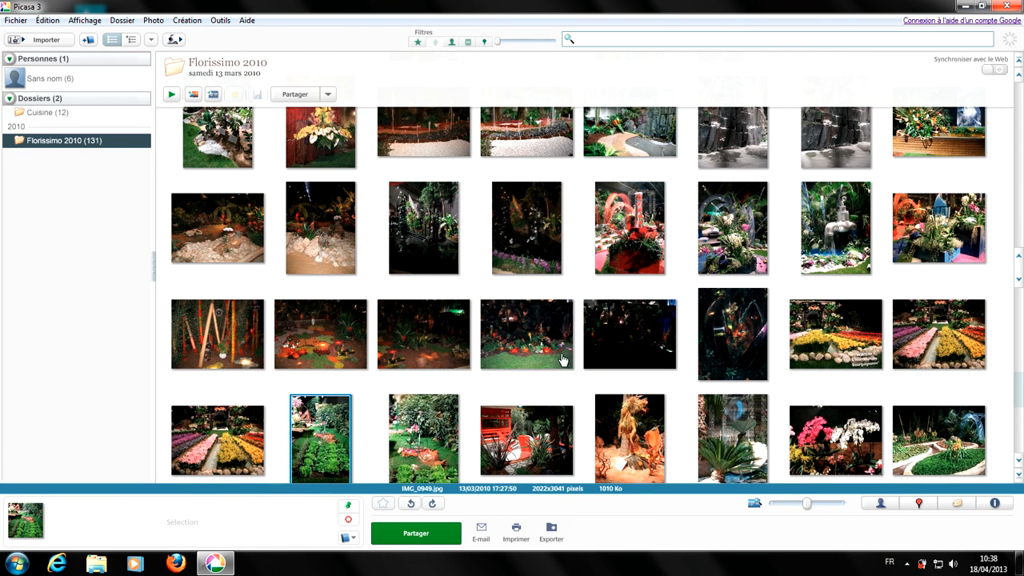
pyautogui.scroll(1, 564, 360)
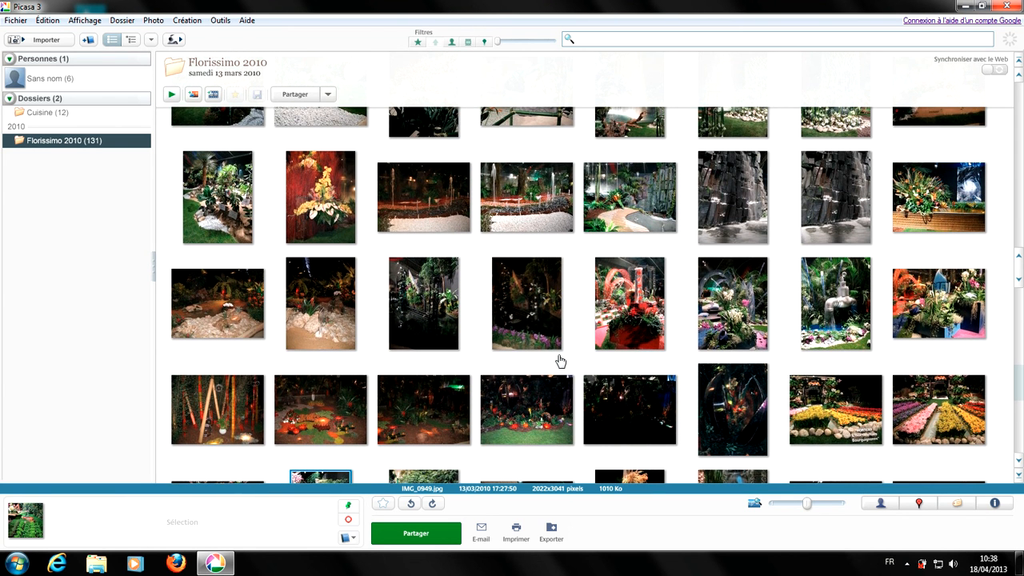
pyautogui.scroll(2, 560, 361)
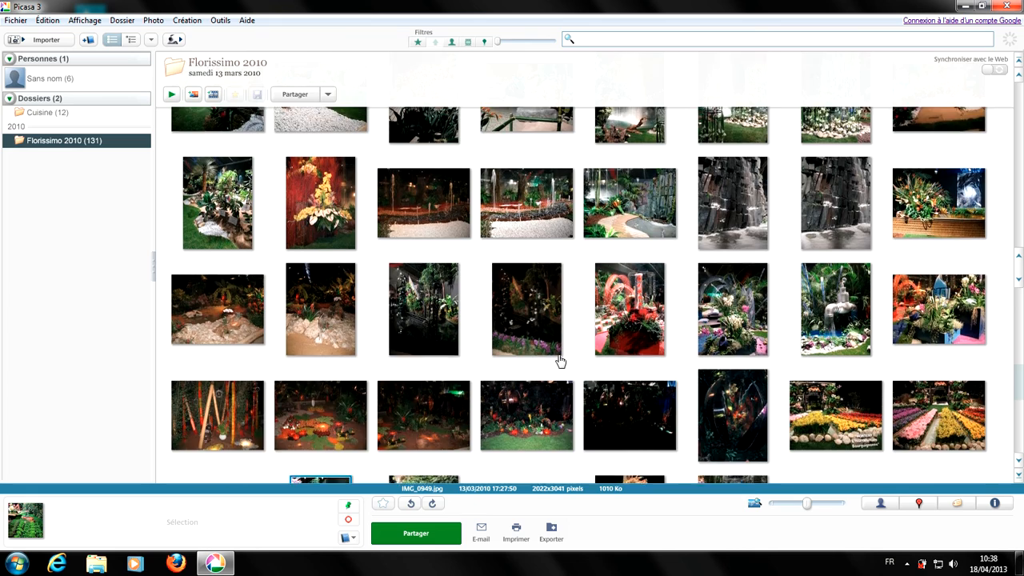
pyautogui.scroll(10, 576, 369)
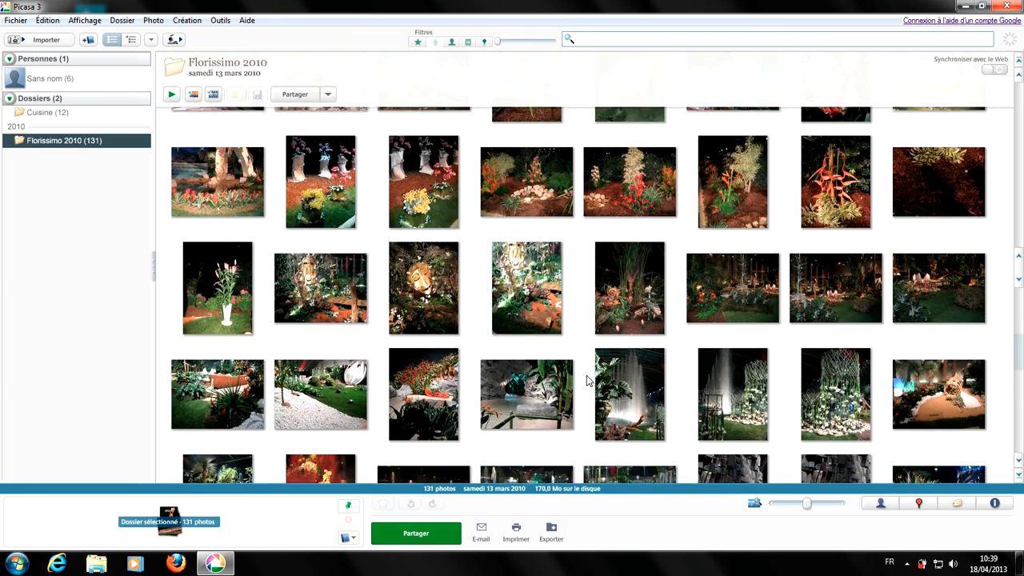
pyautogui.scroll(1, 587, 375)
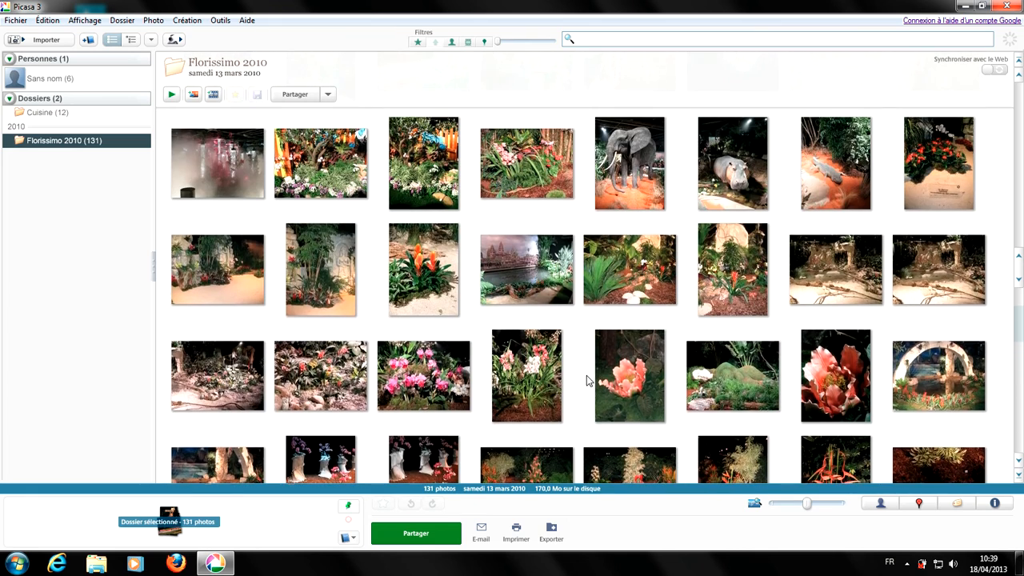
pyautogui.doubleClick(538, 294)
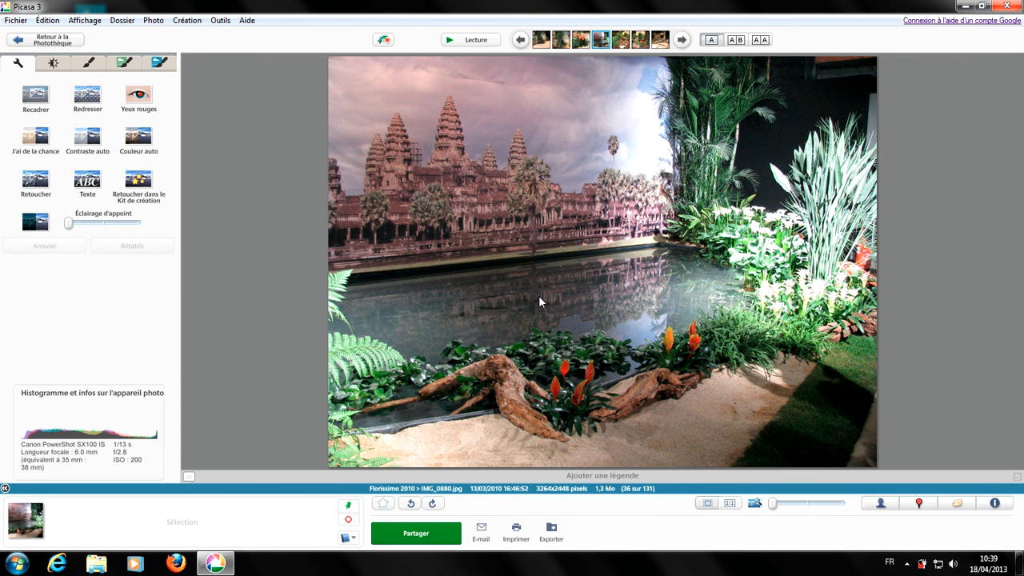
# Straighten IMG_0880.jpg by tilting it clockwise until the pond's far edge lines up with the horizontal grid, and apply the correction
pyautogui.click(85, 102)
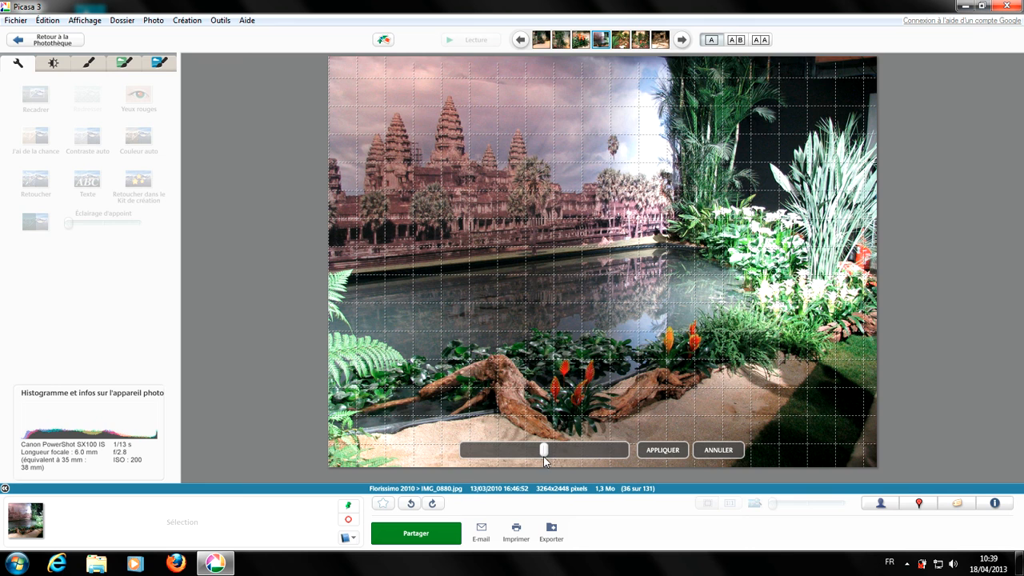
pyautogui.moveTo(547, 453)
pyautogui.mouseDown()
pyautogui.moveTo(512, 450)
pyautogui.moveTo(573, 451)
pyautogui.moveTo(532, 450)
pyautogui.mouseUp()
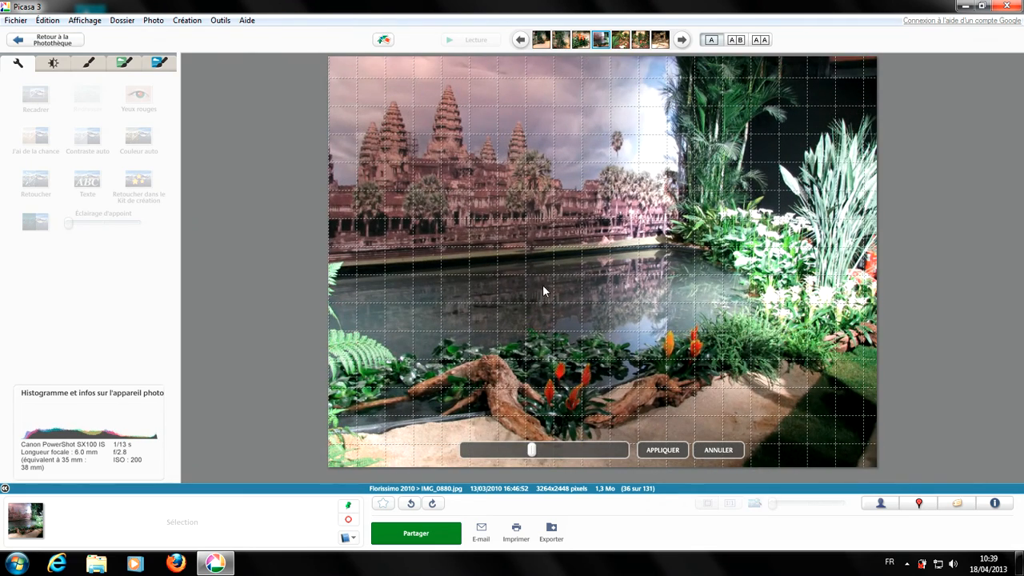
pyautogui.moveTo(533, 452); pyautogui.dragTo(501, 449)
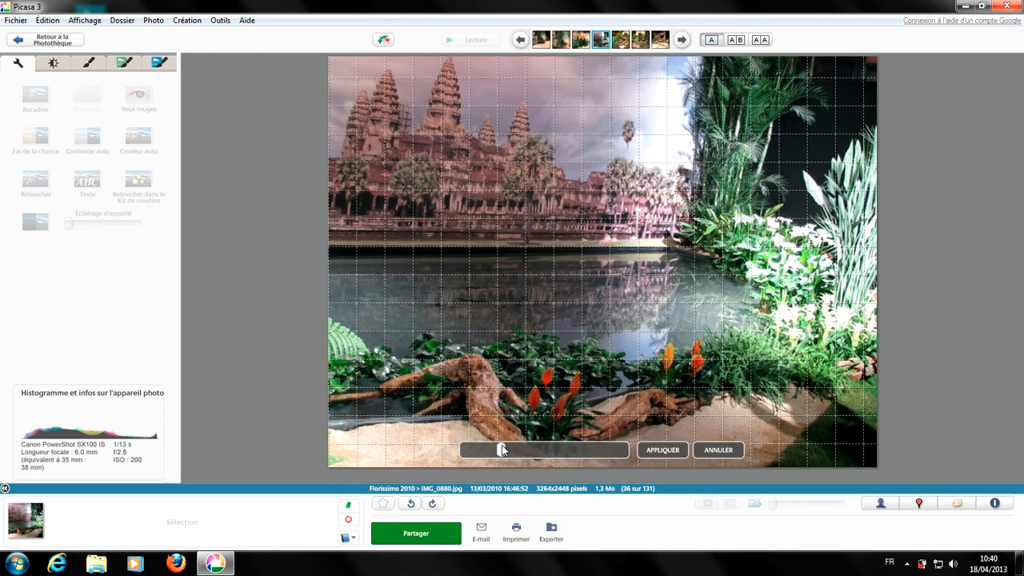
pyautogui.click(661, 452)
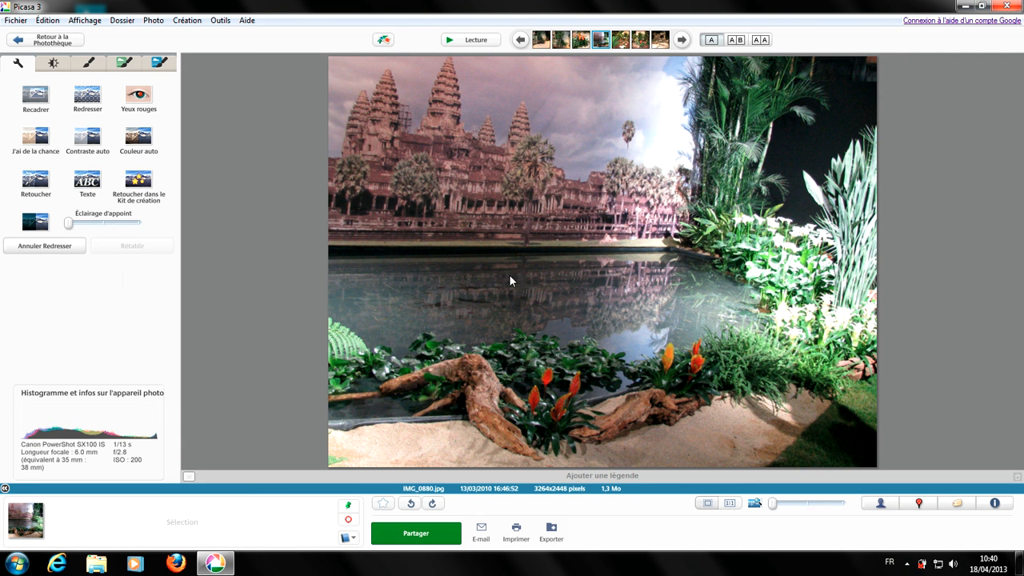
# Save the straightened IMG_0880.jpg to disk
pyautogui.rightClick(593, 238)
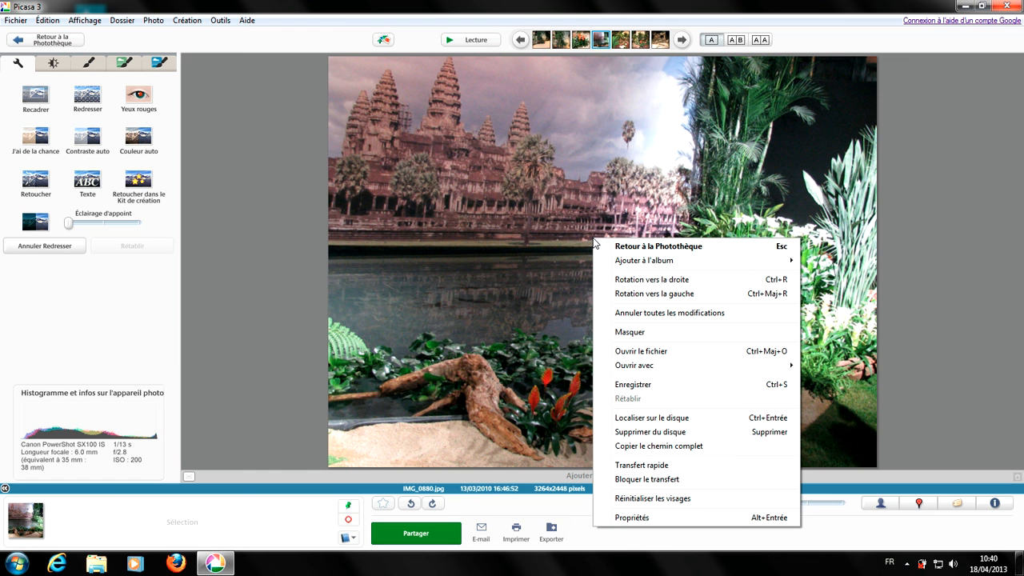
pyautogui.click(650, 384)
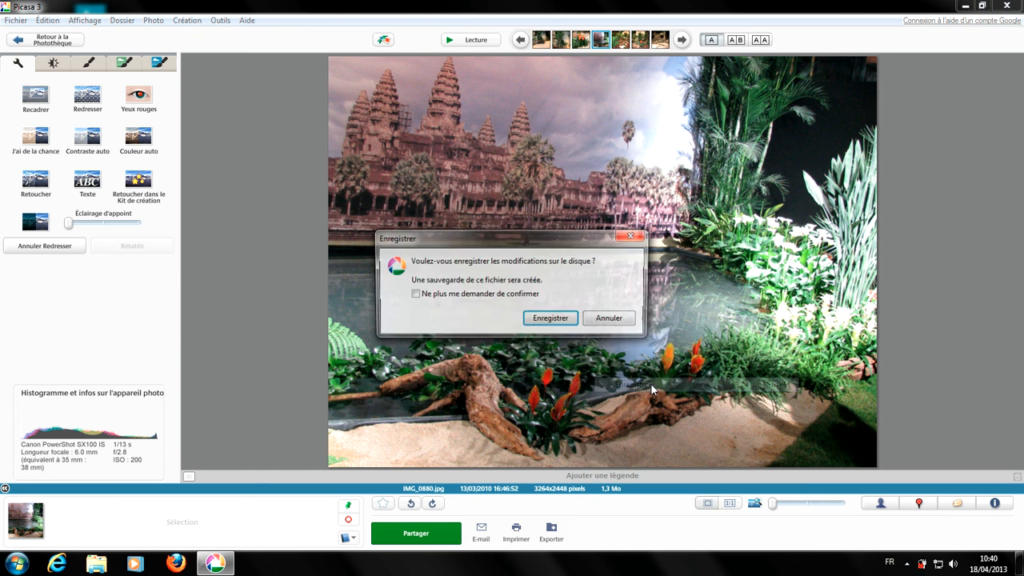
pyautogui.click(553, 321)
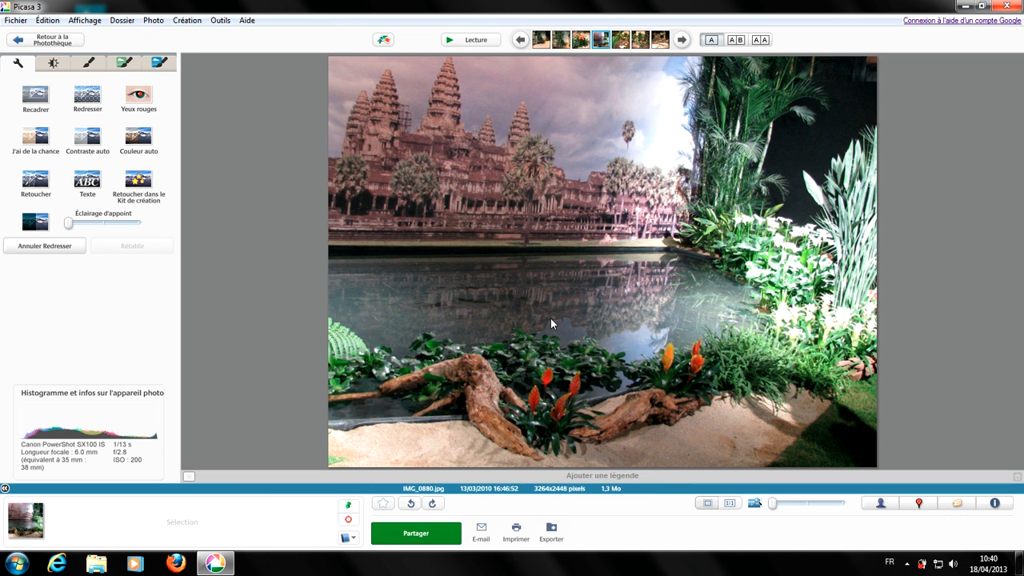